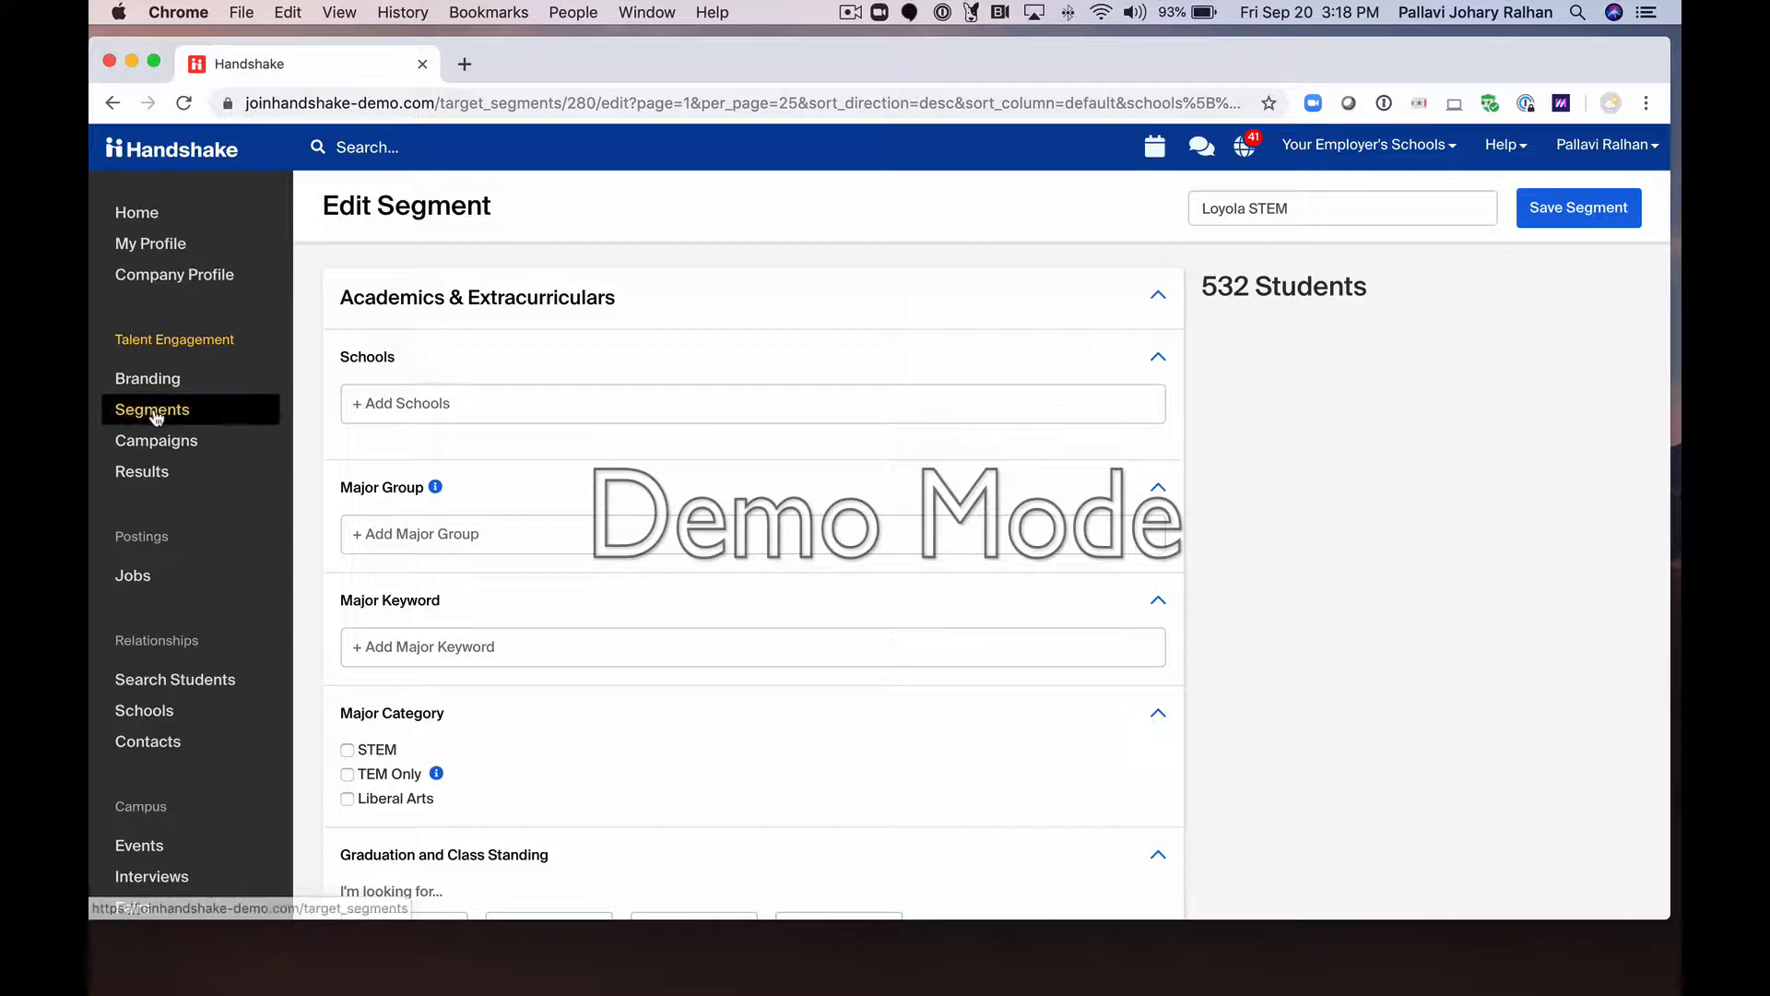
# Start creating a new segment from the segments list.
pyautogui.click(157, 417)
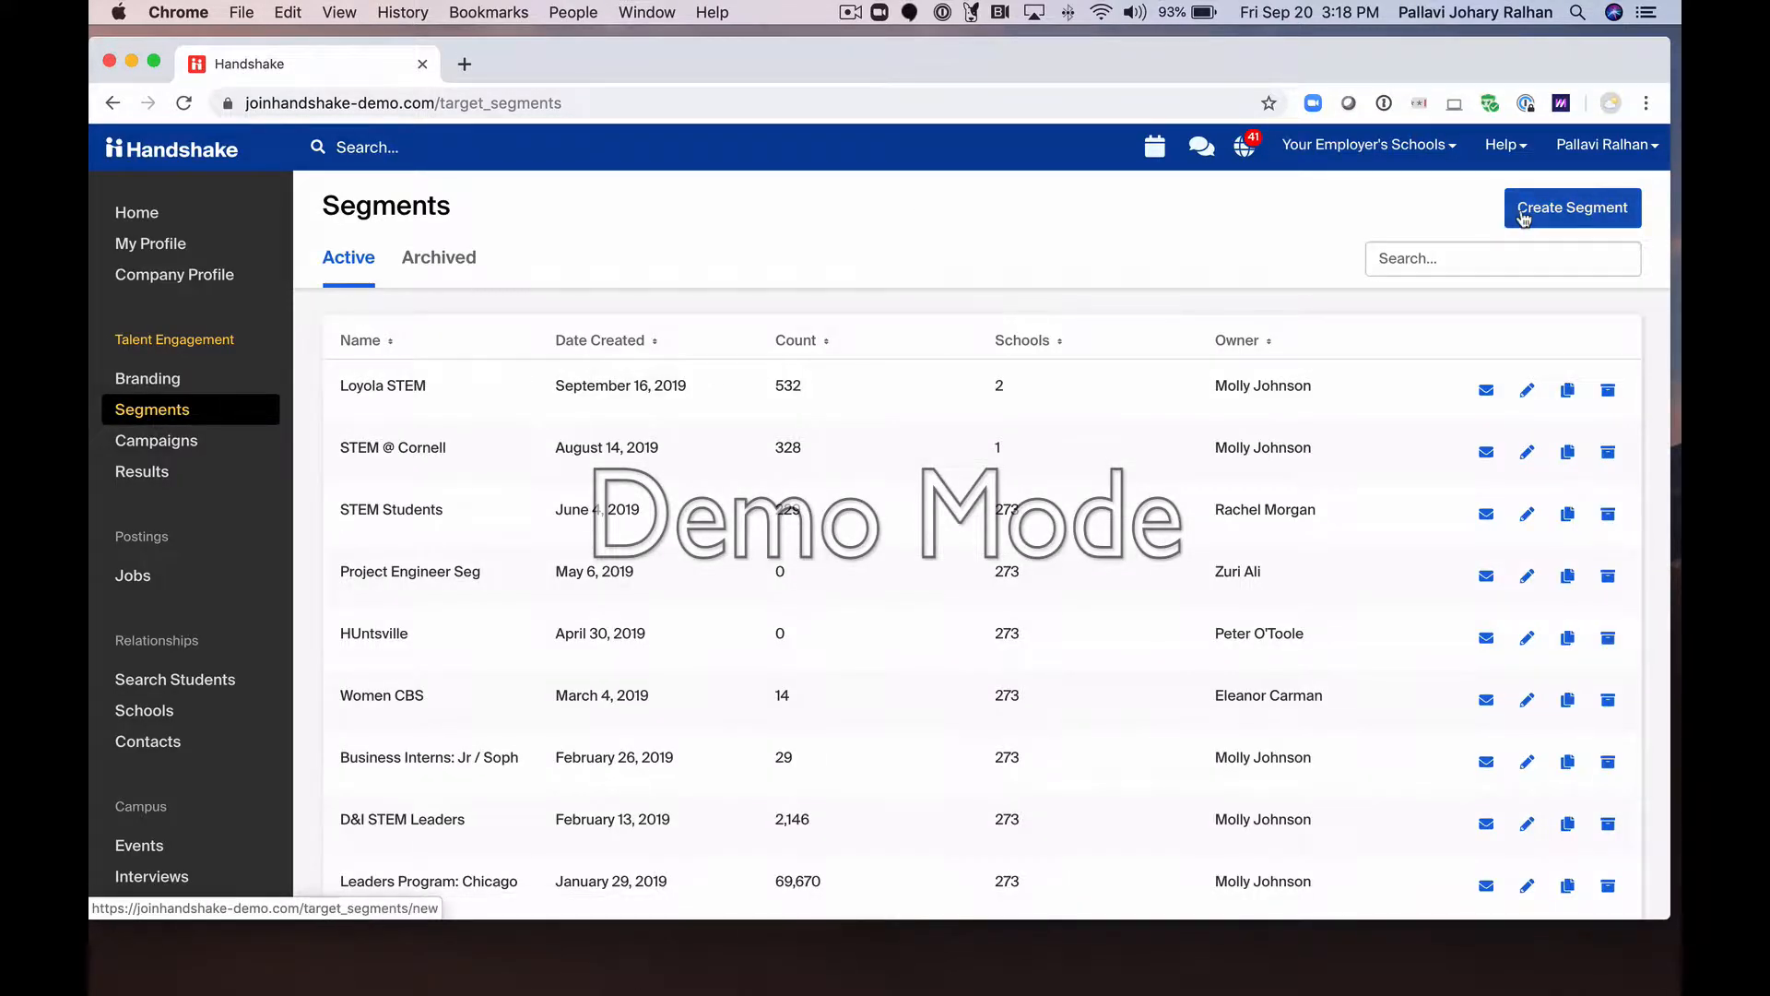
pyautogui.click(1523, 212)
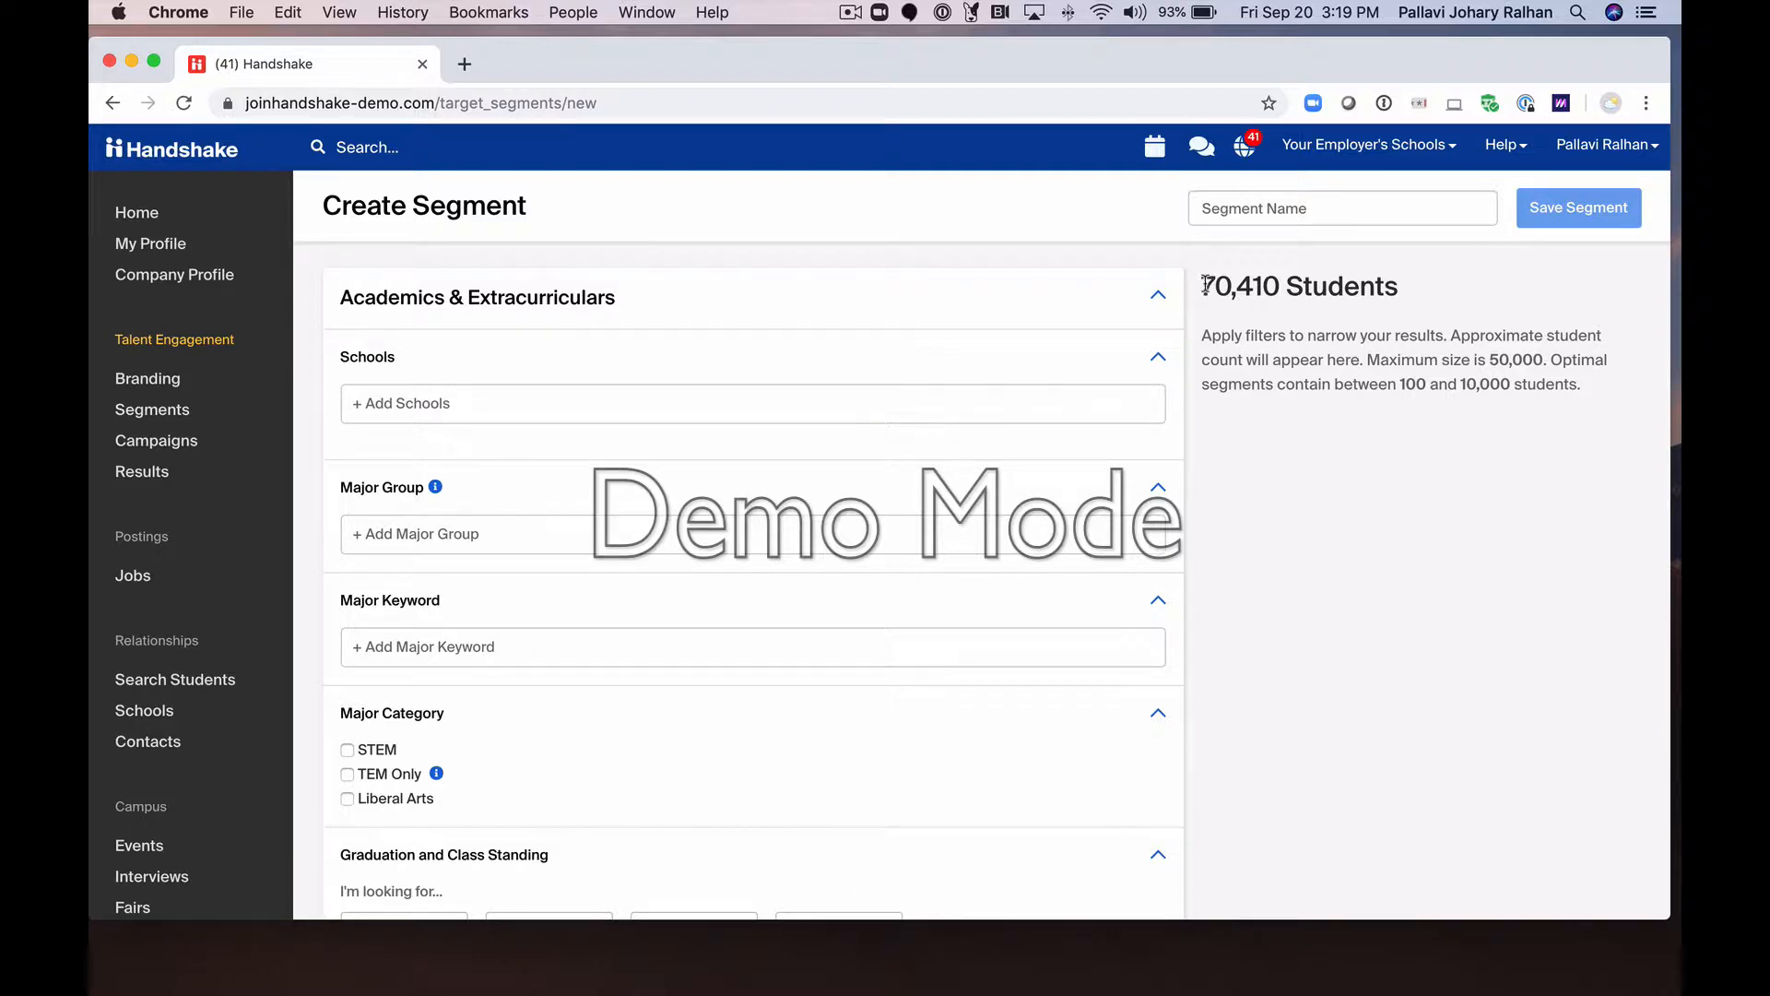
# Review the student count guidance for the new segment and the list of selectable schools.
pyautogui.moveTo(1204, 284); pyautogui.dragTo(1584, 403)
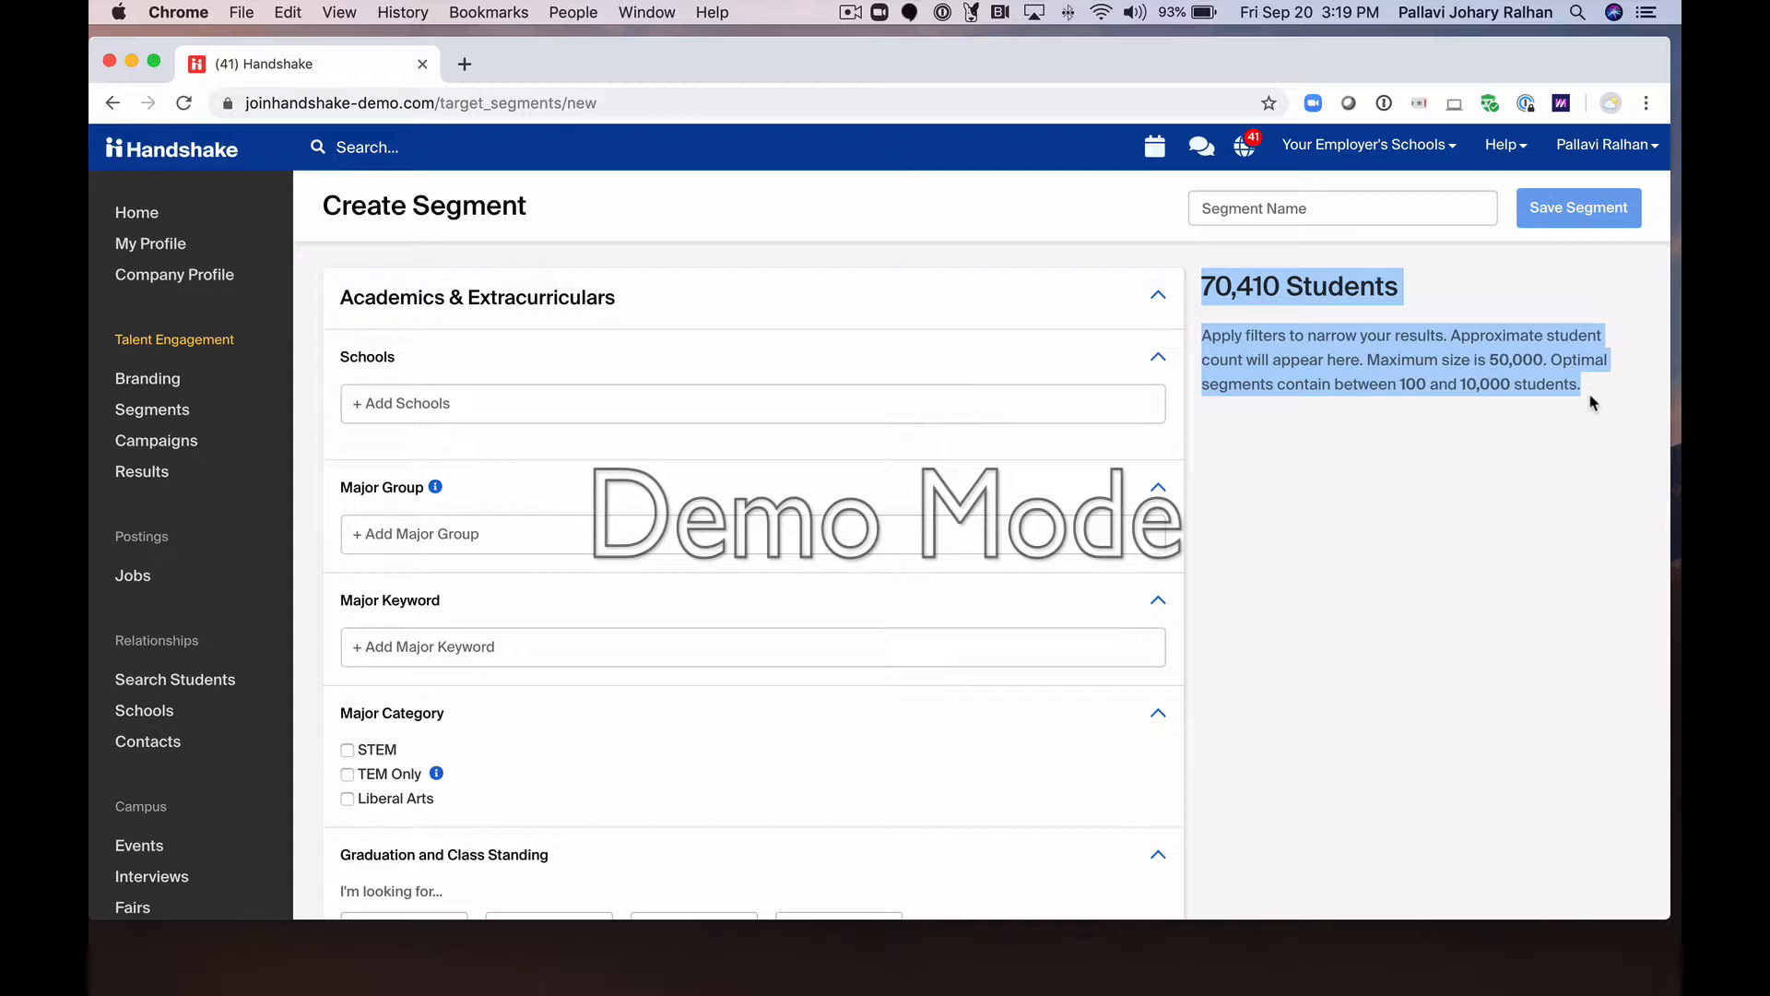
pyautogui.click(1591, 403)
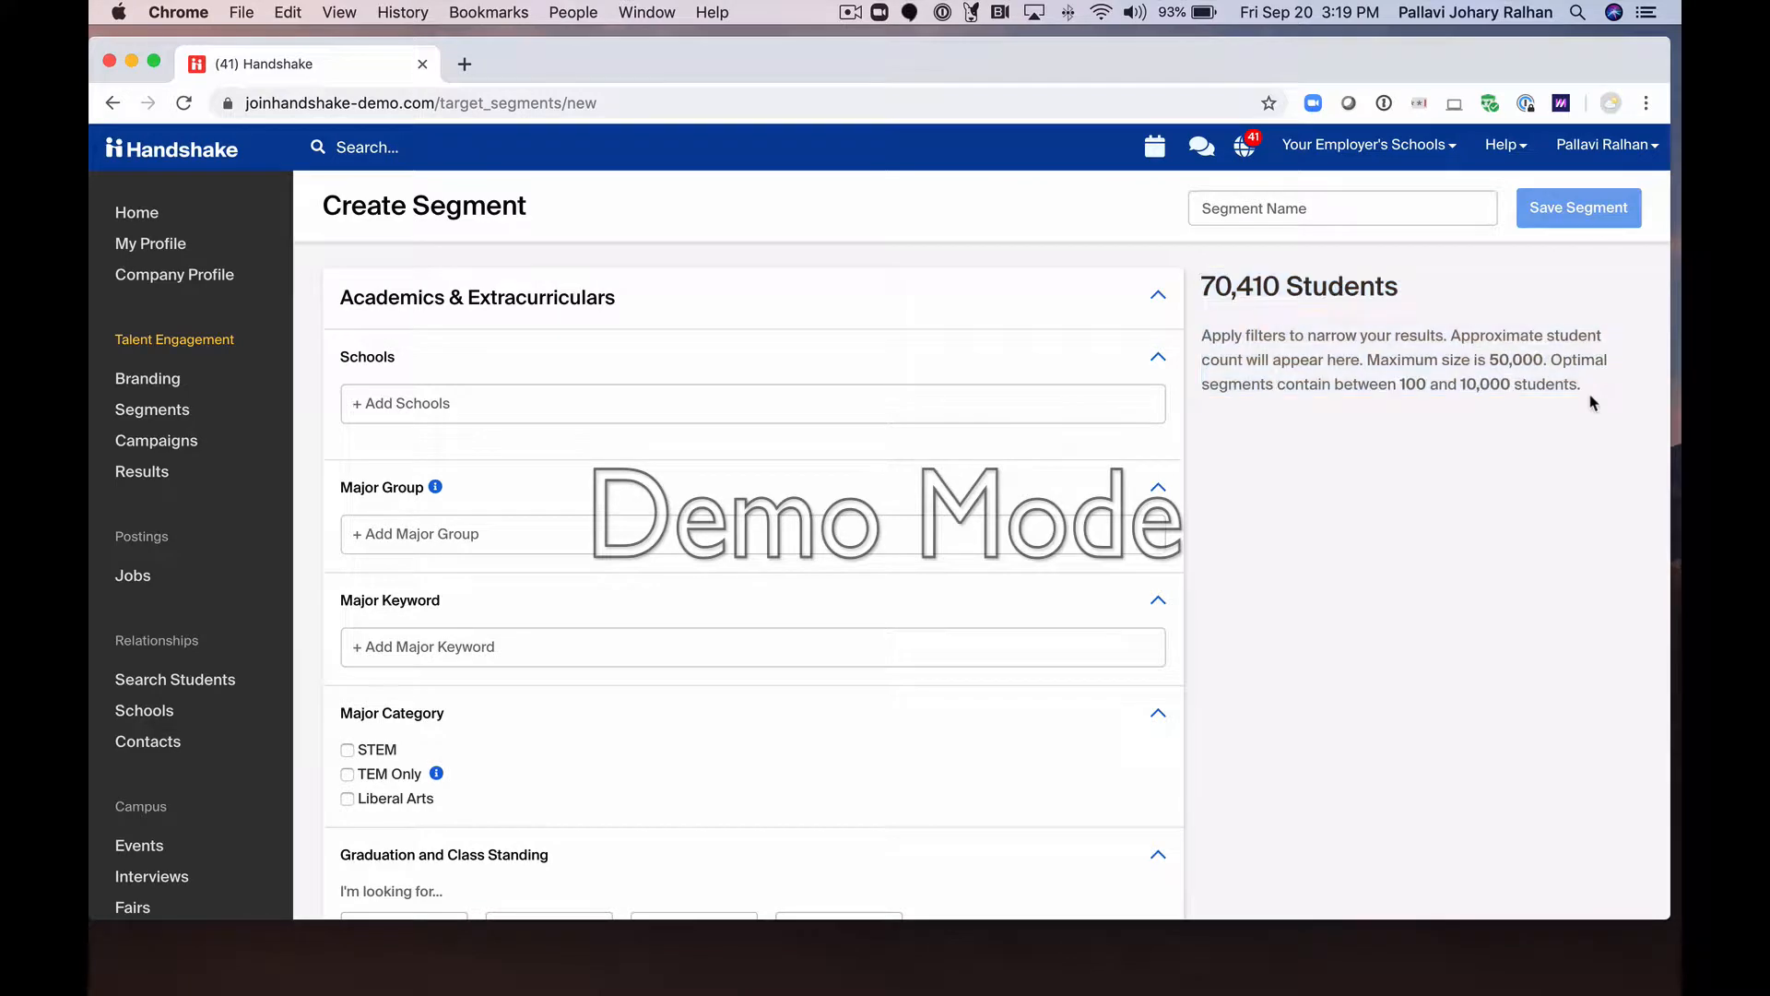
pyautogui.click(388, 412)
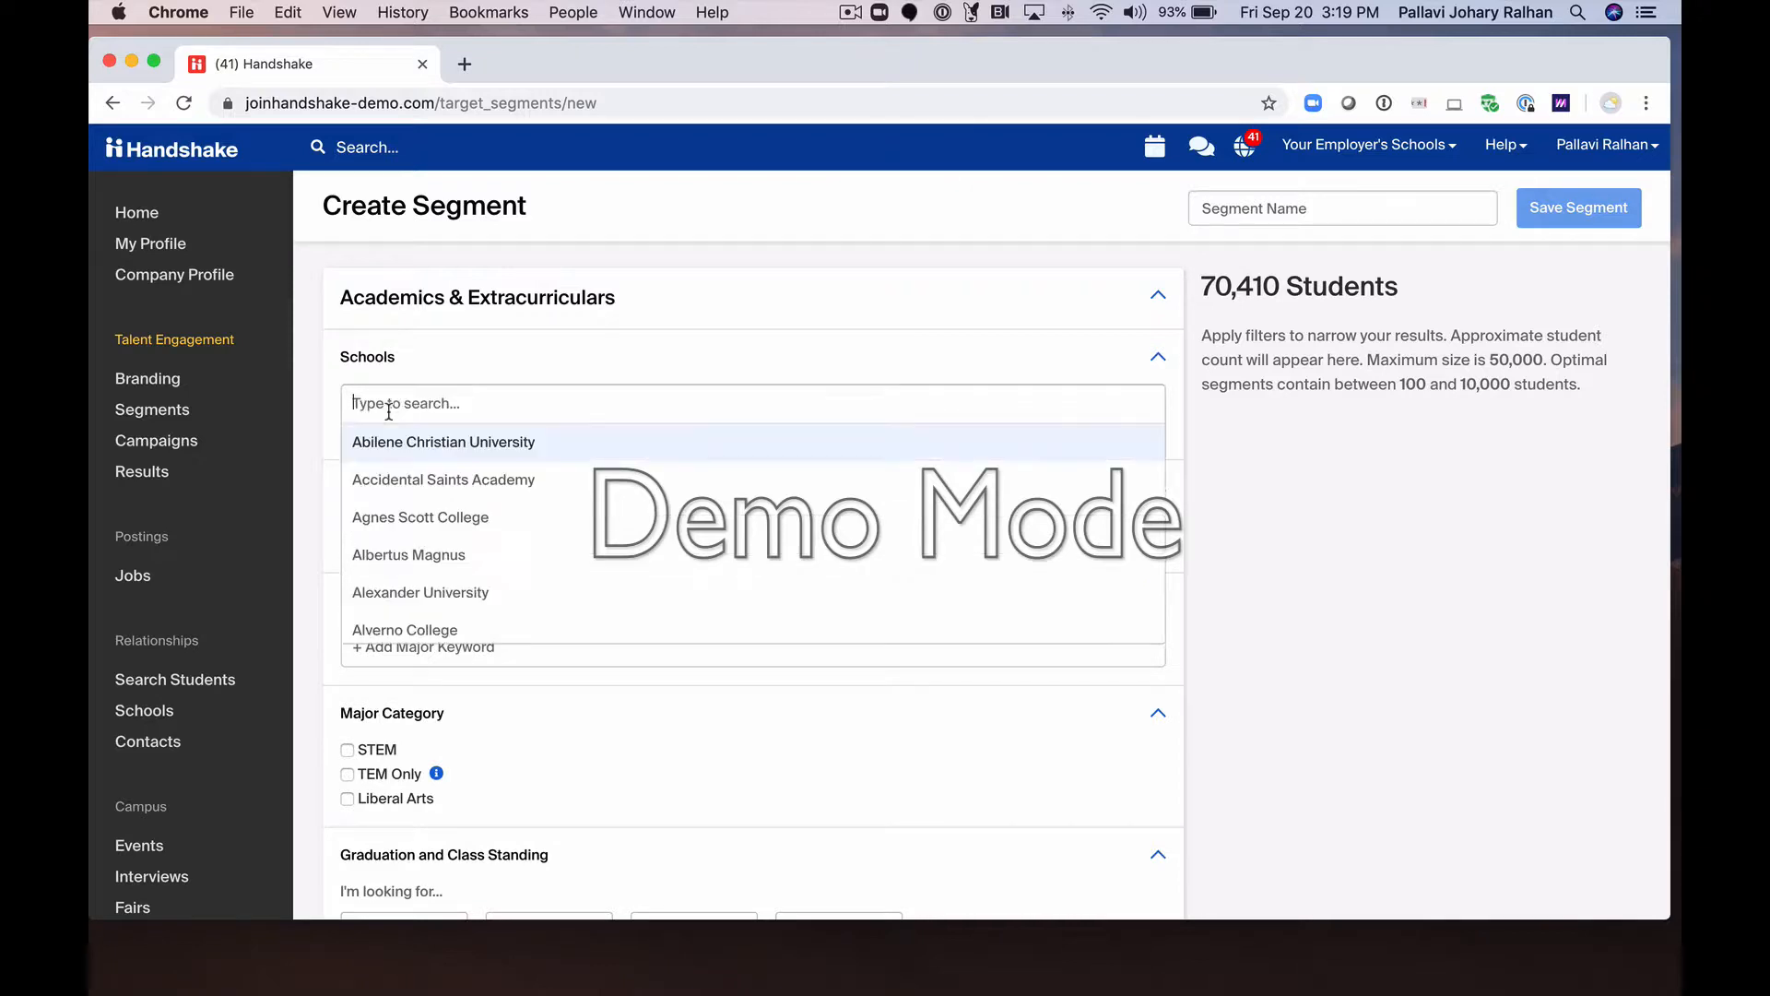
pyautogui.click(302, 380)
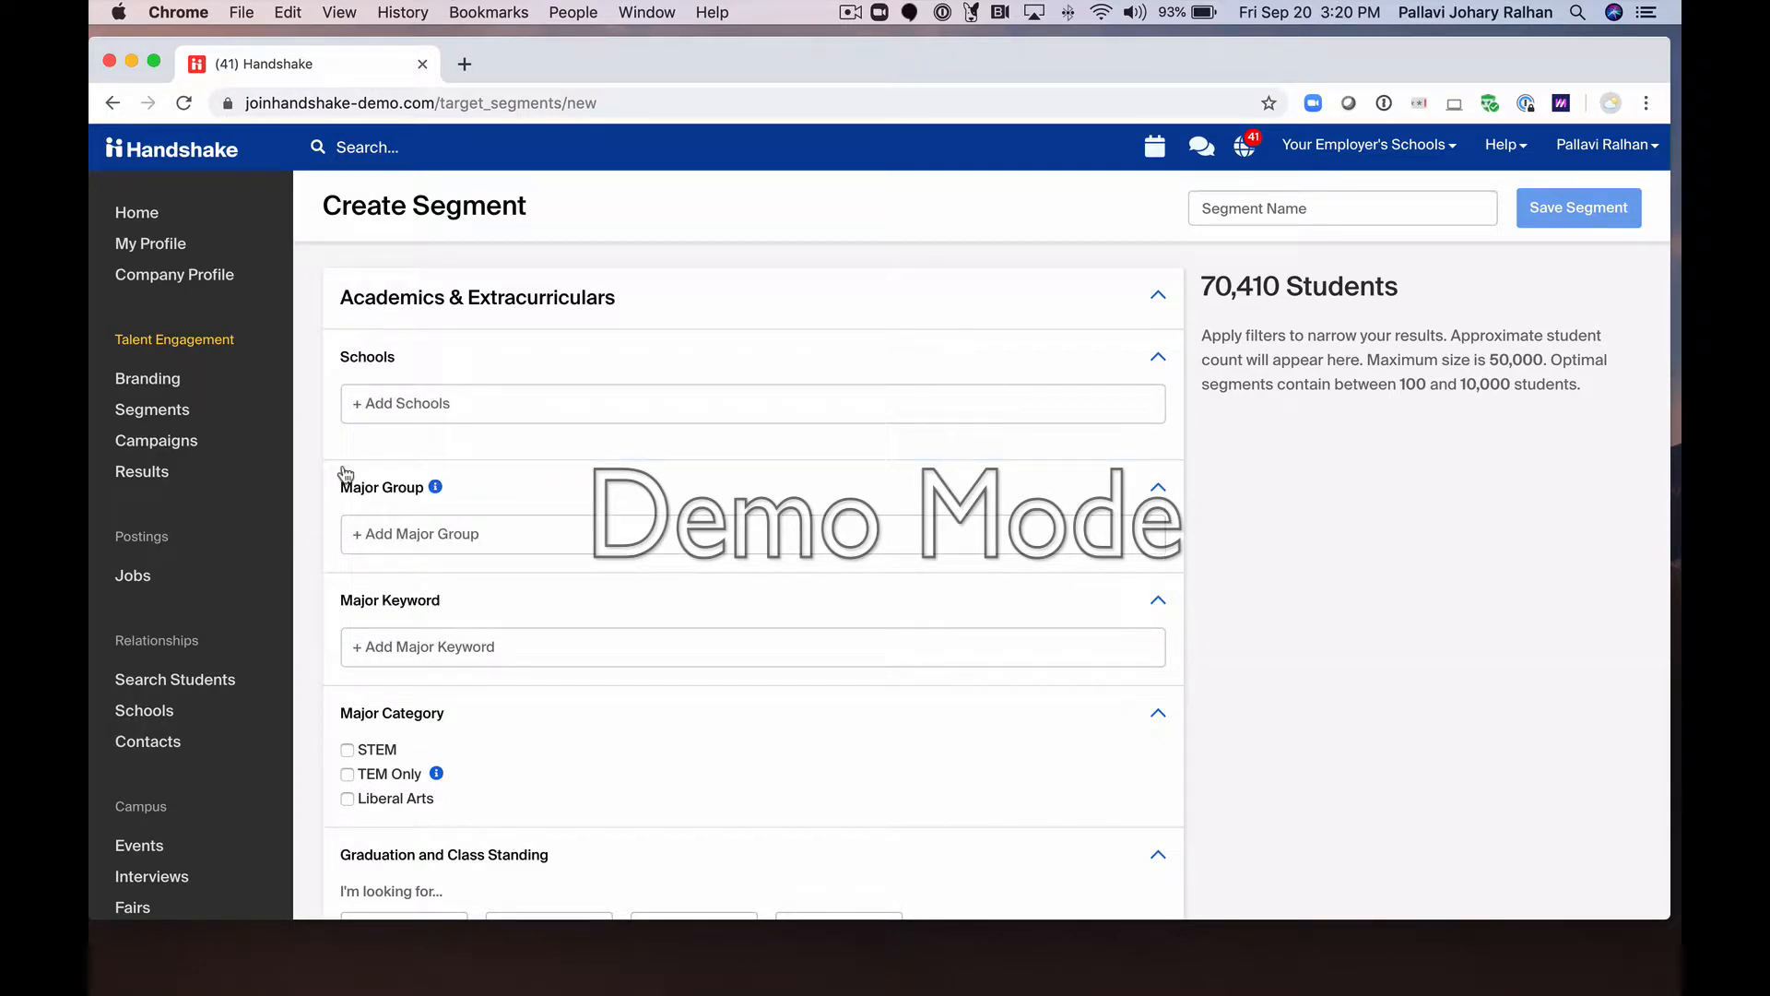
# Add Finance & Financial Management to the segment's major group filter.
pyautogui.scroll(-1, 346, 474)
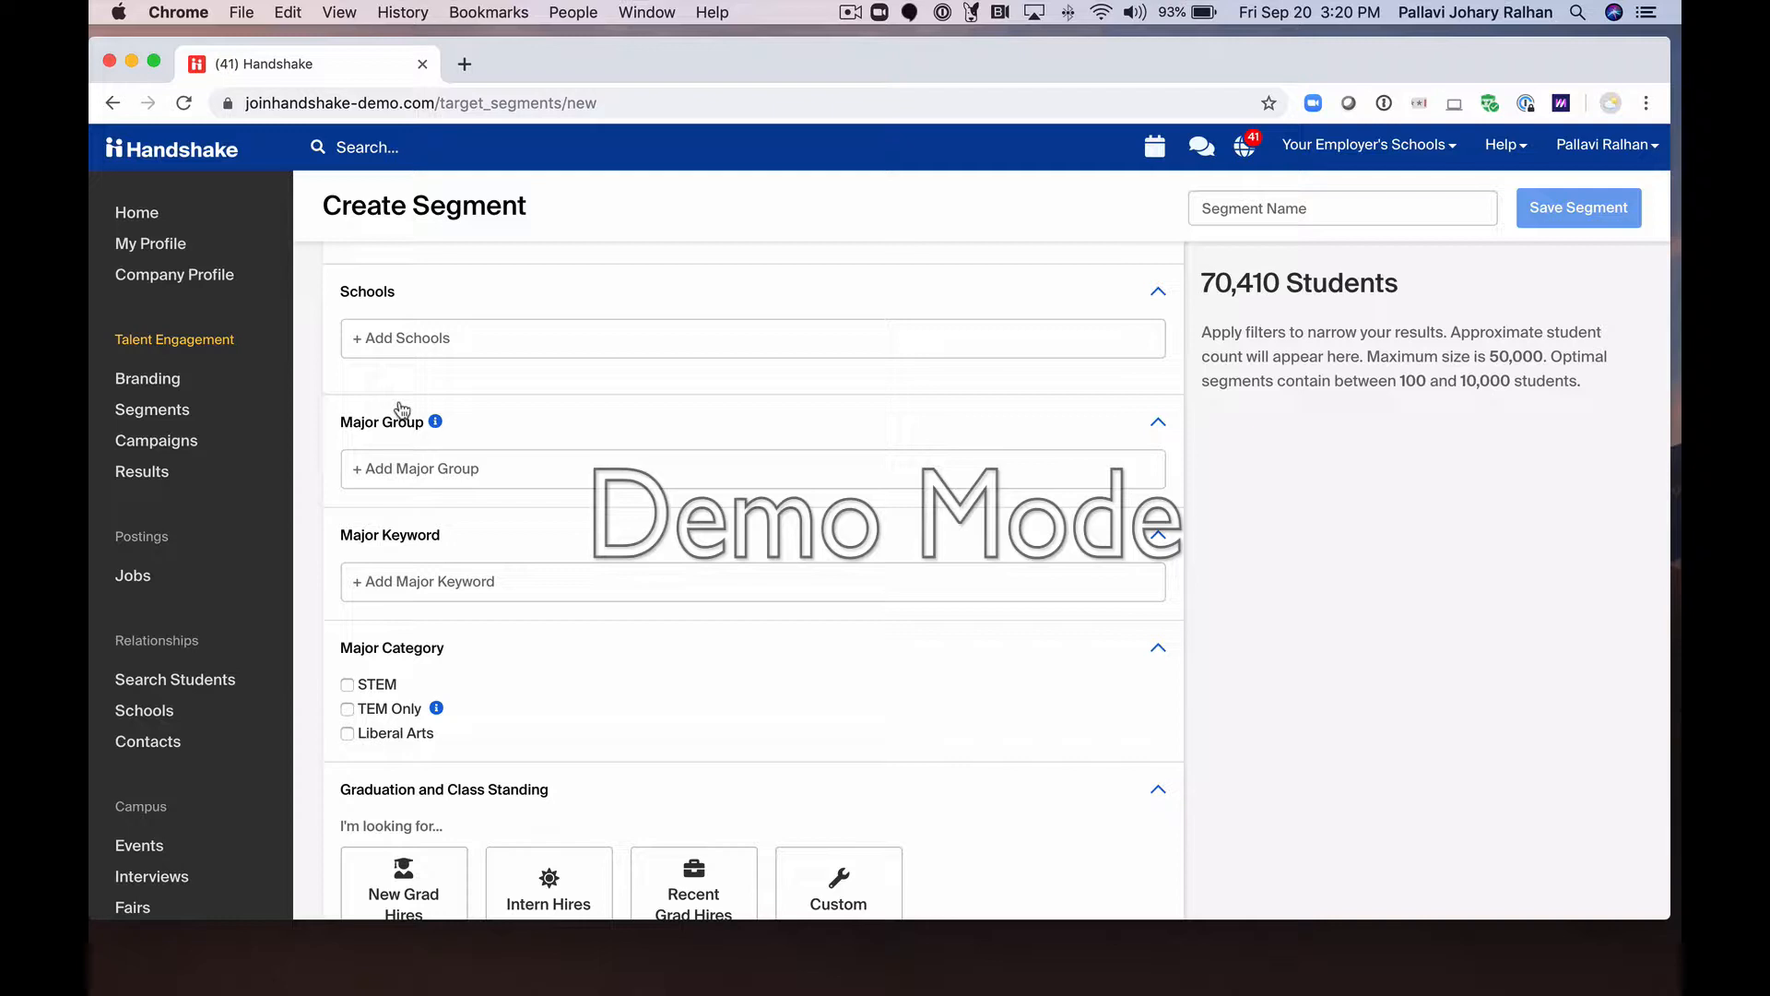
pyautogui.click(398, 472)
pyautogui.write('fi')
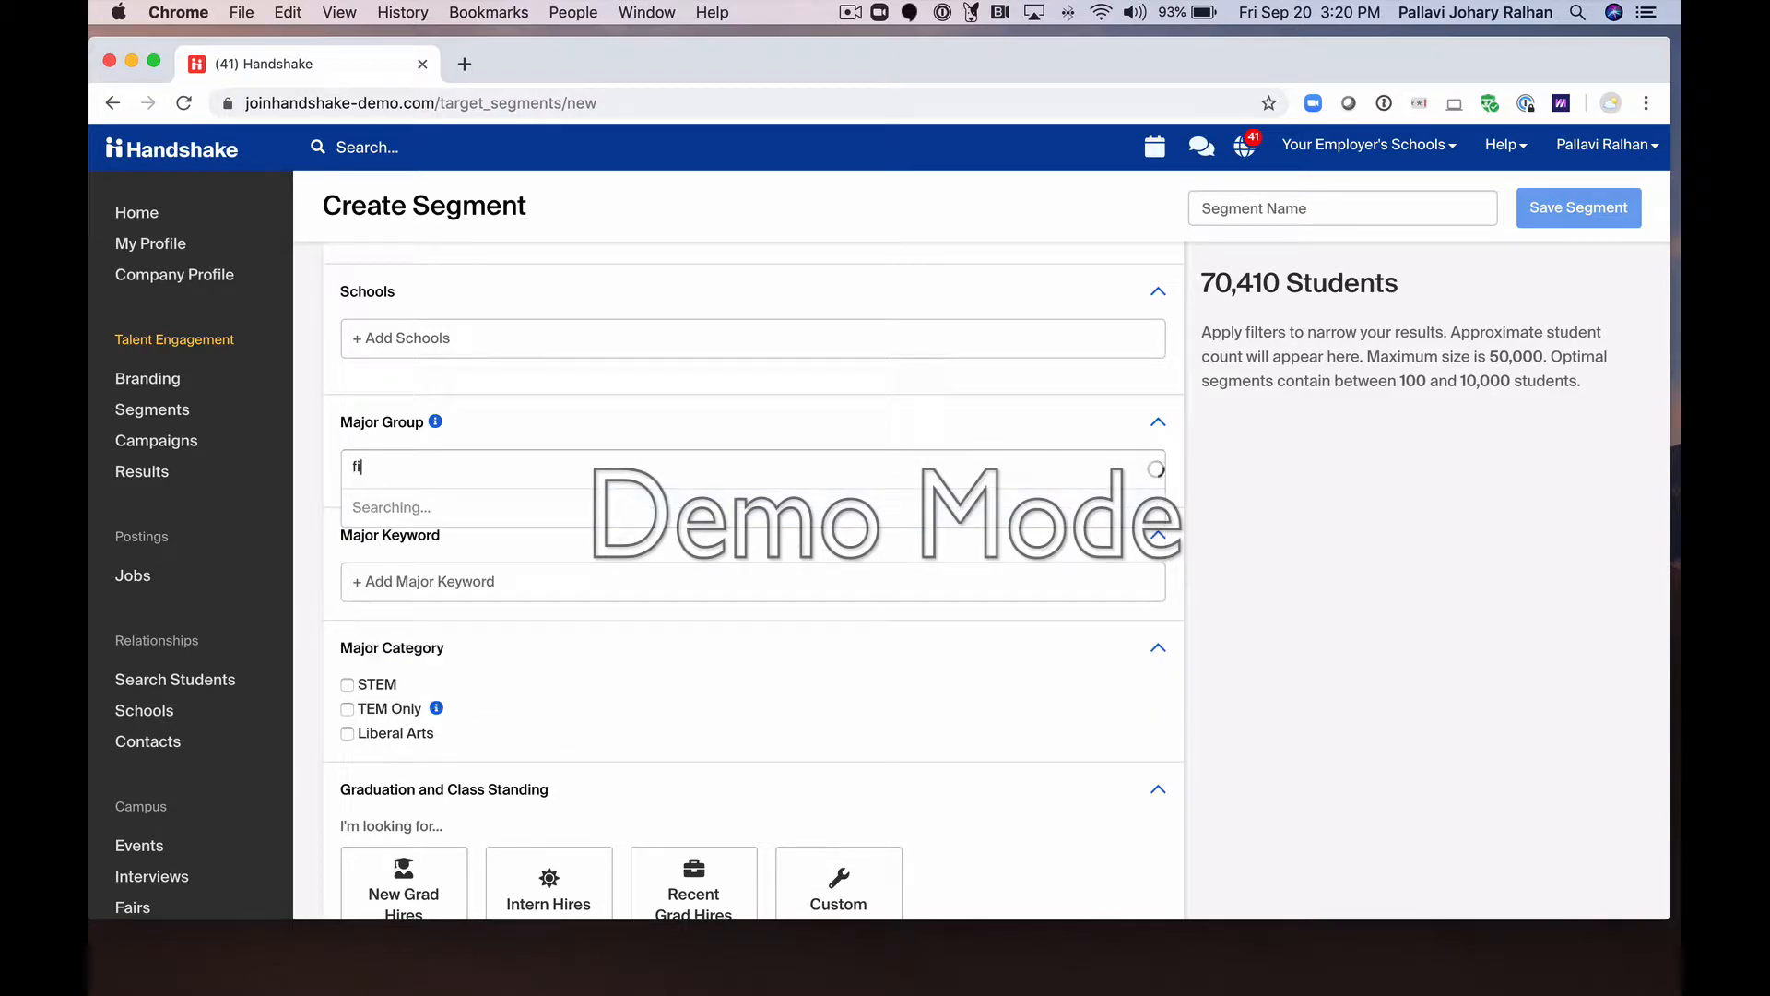
pyautogui.write('nance')
pyautogui.press('BackSpace')
pyautogui.press('BackSpace')
pyautogui.click(419, 507)
# Add Marketing to the segment's major group filter.
pyautogui.write('makr')
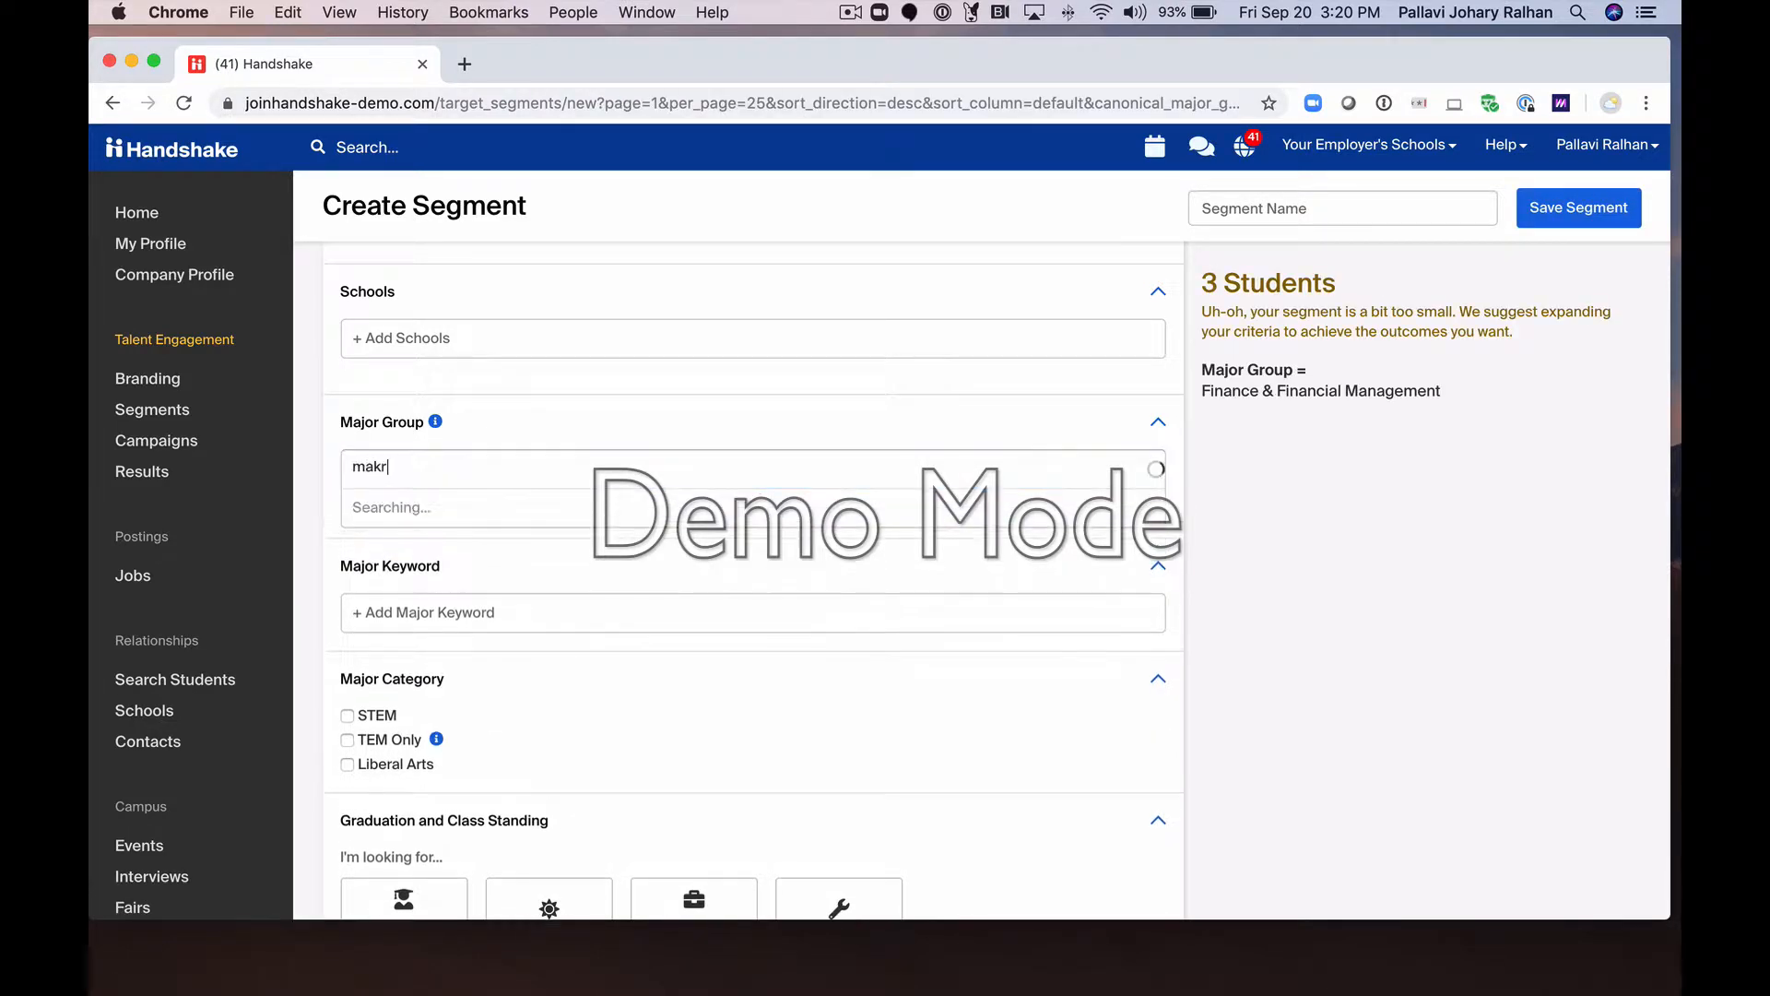
pyautogui.press('BackSpace')
pyautogui.press('BackSpace')
pyautogui.write('r')
pyautogui.click(397, 542)
# Add Sales and Business Administration & Management to the segment's major group filter.
pyautogui.write('sale')
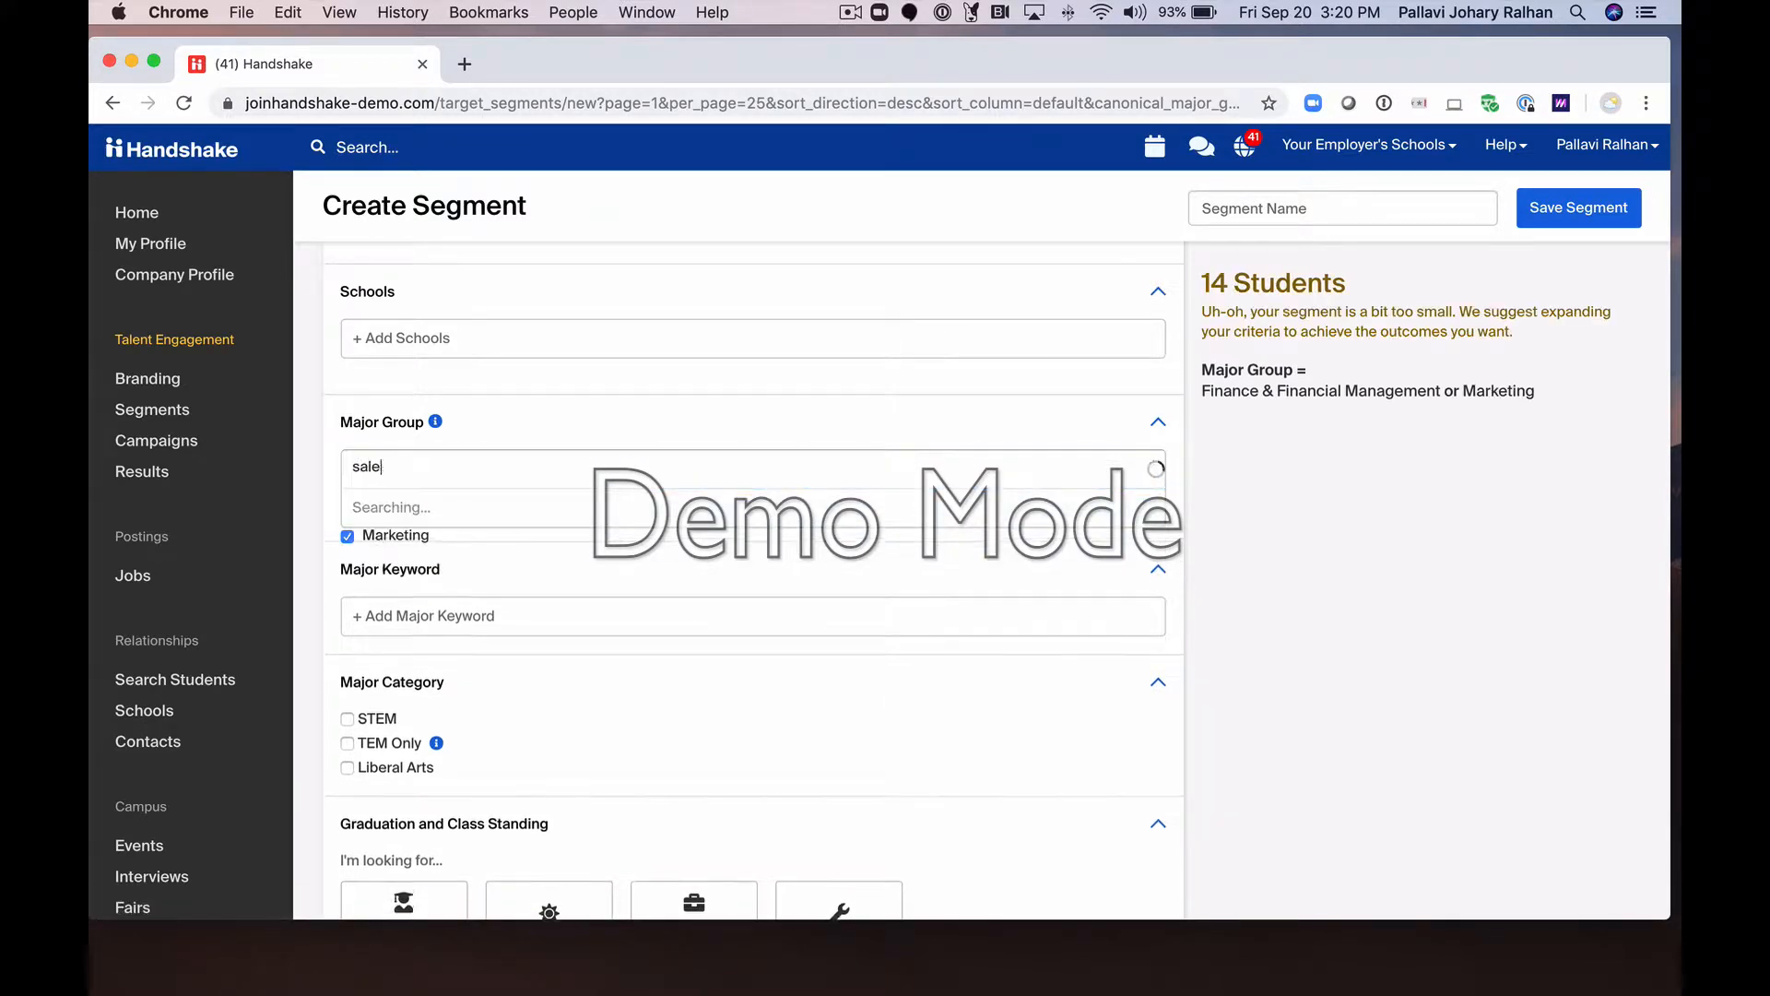
pyautogui.write('s')
pyautogui.click(420, 510)
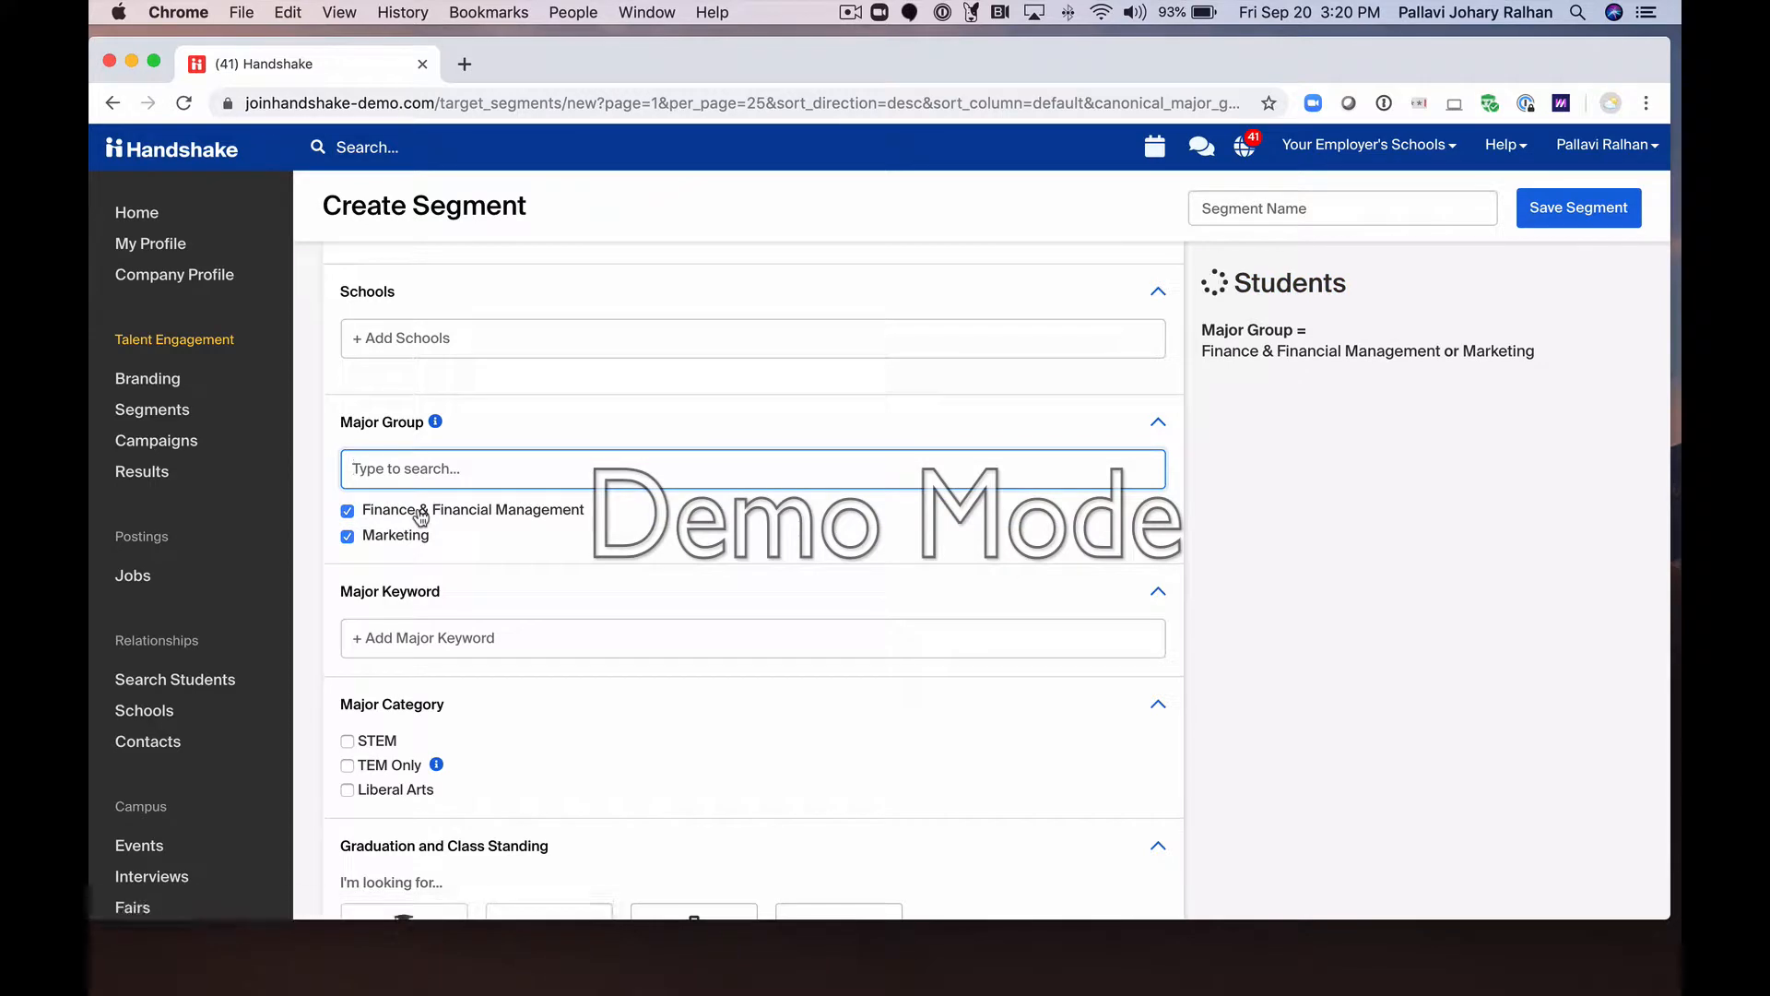
pyautogui.write('business')
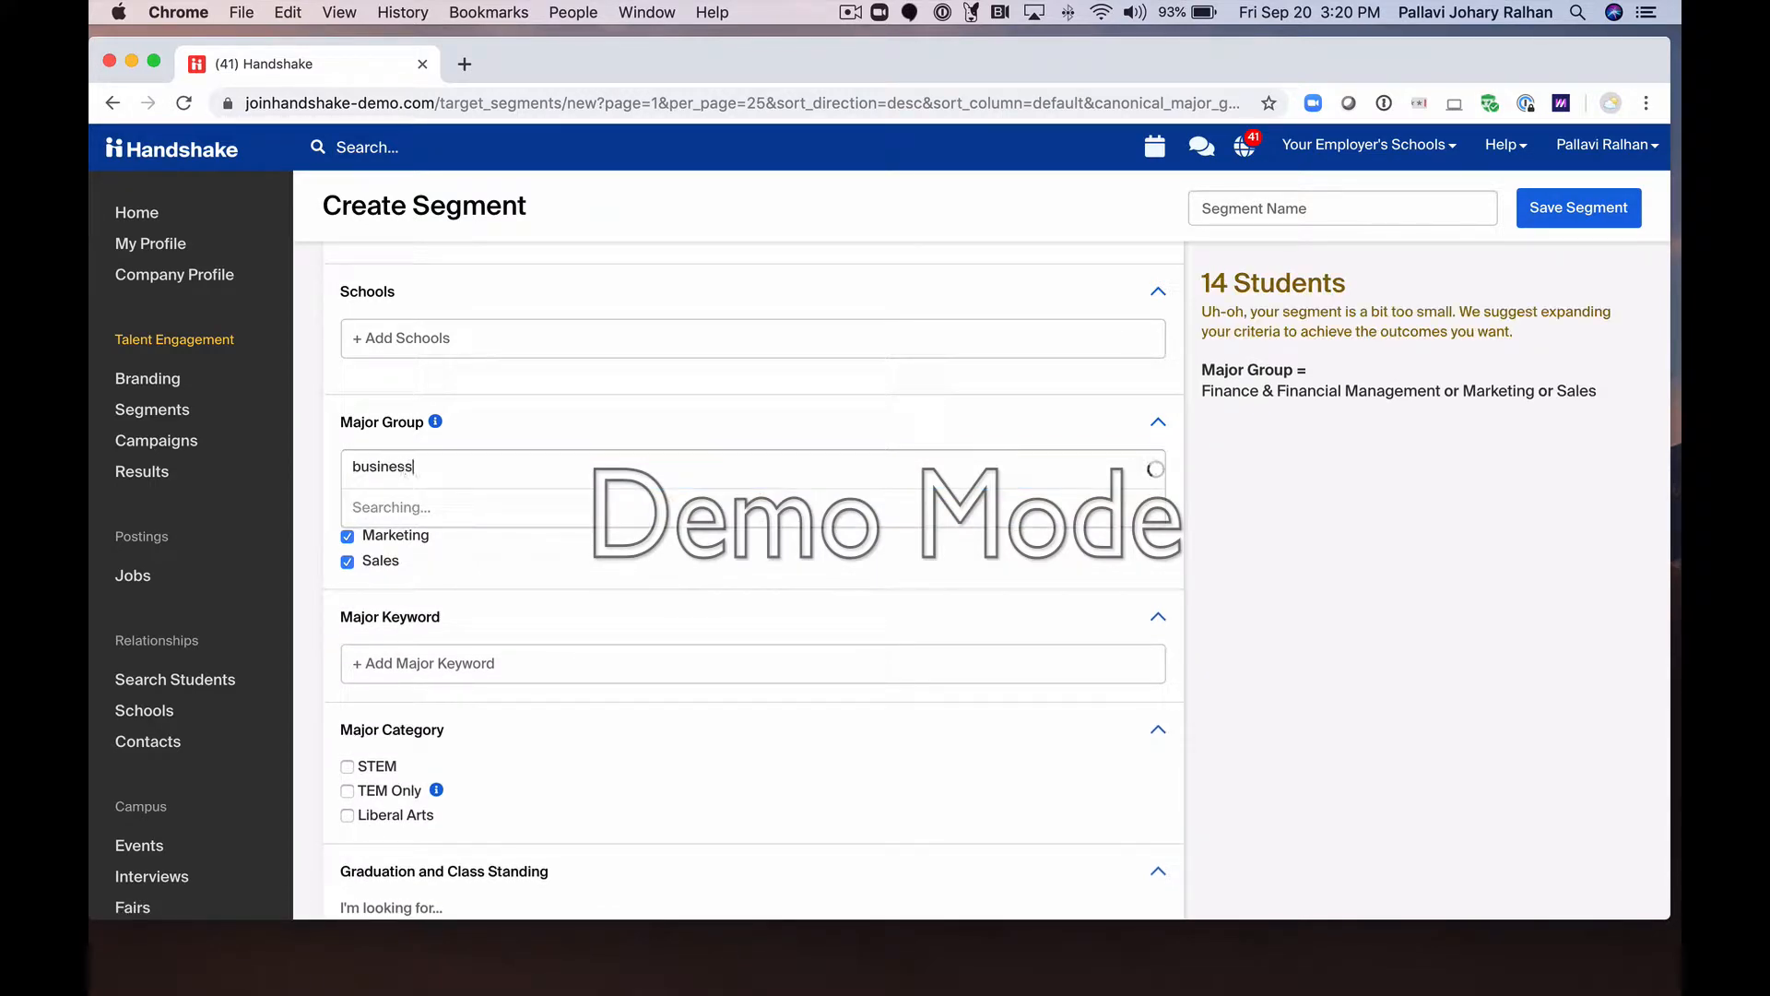
pyautogui.click(424, 543)
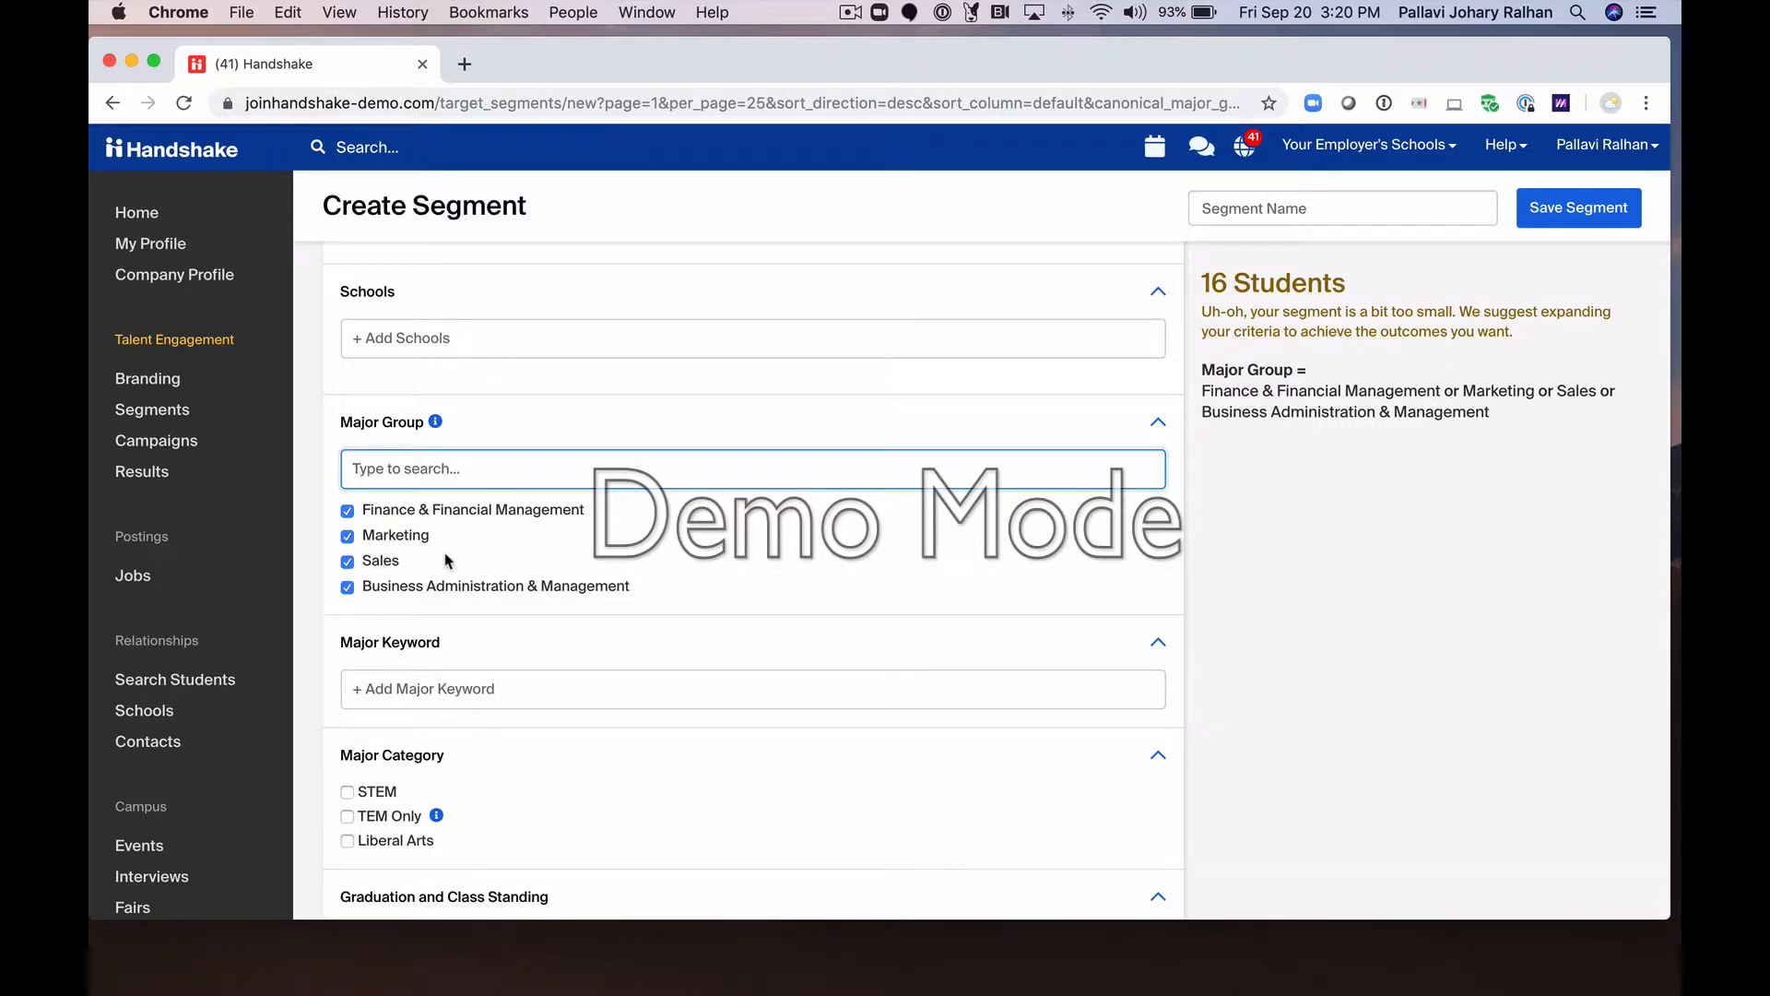
# Try the New Grad Hires, Intern Hires and Recent Grad Hires presets for graduation and class standing.
pyautogui.scroll(-3, 447, 559)
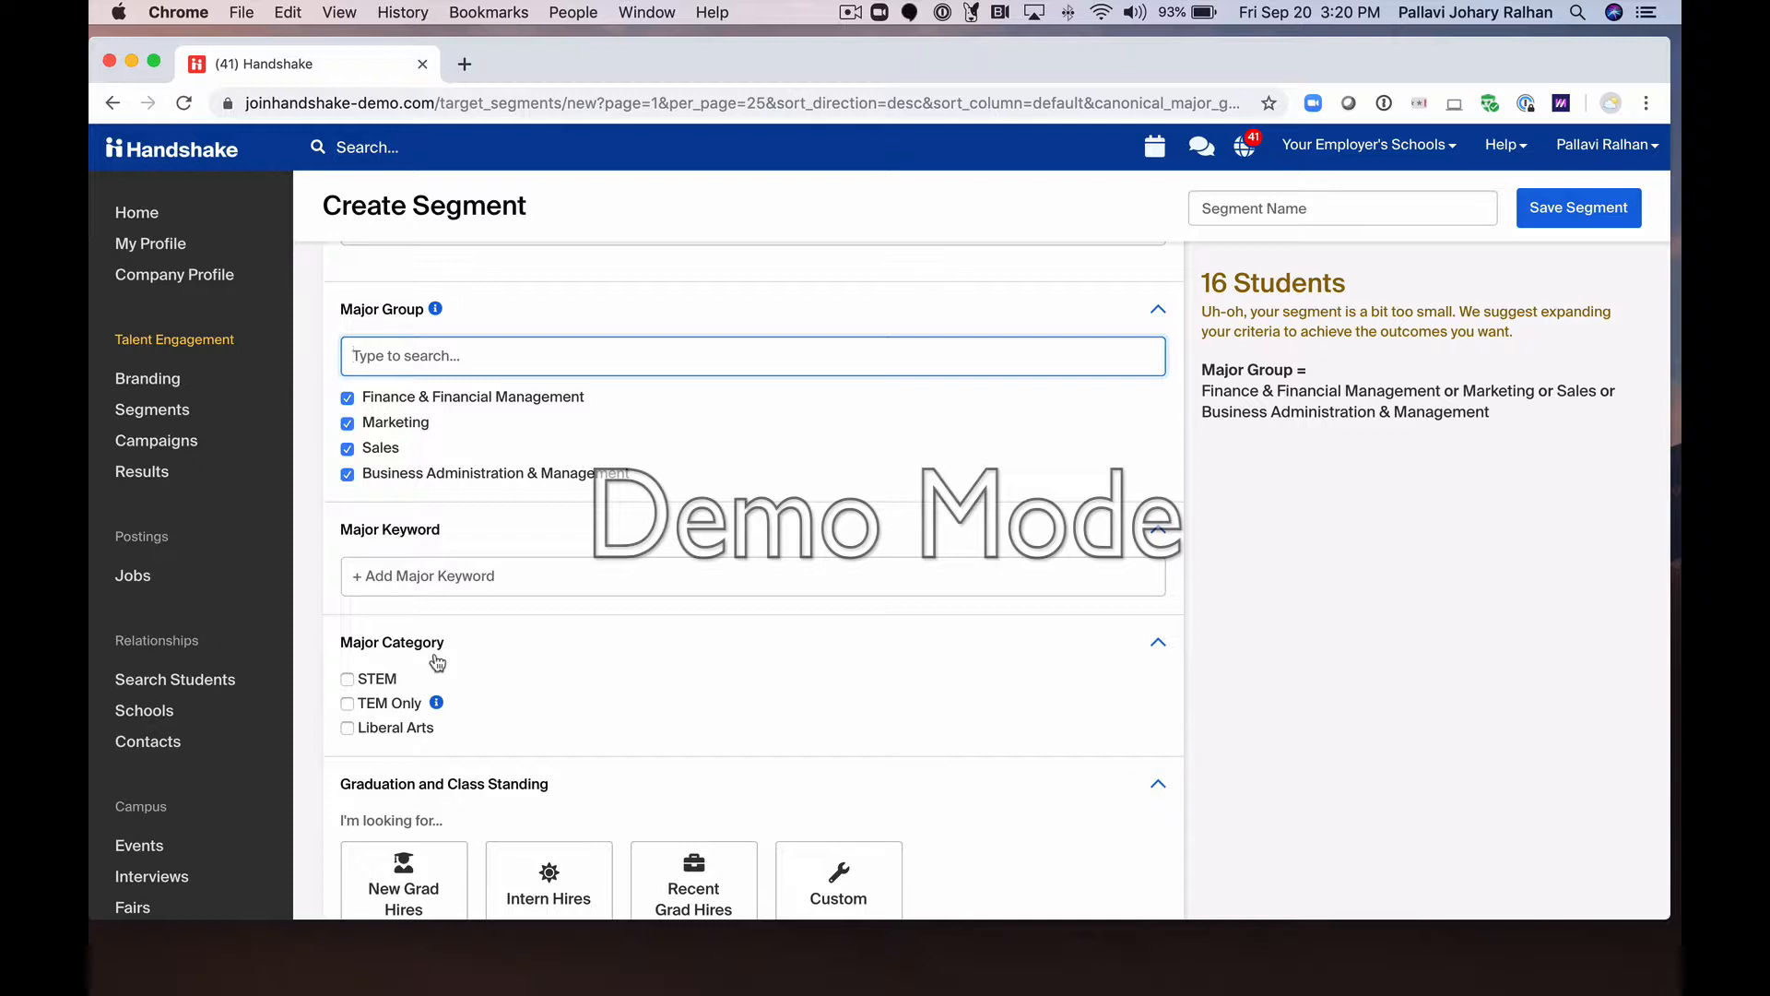
pyautogui.moveTo(438, 712)
pyautogui.scroll(-5, 437, 731)
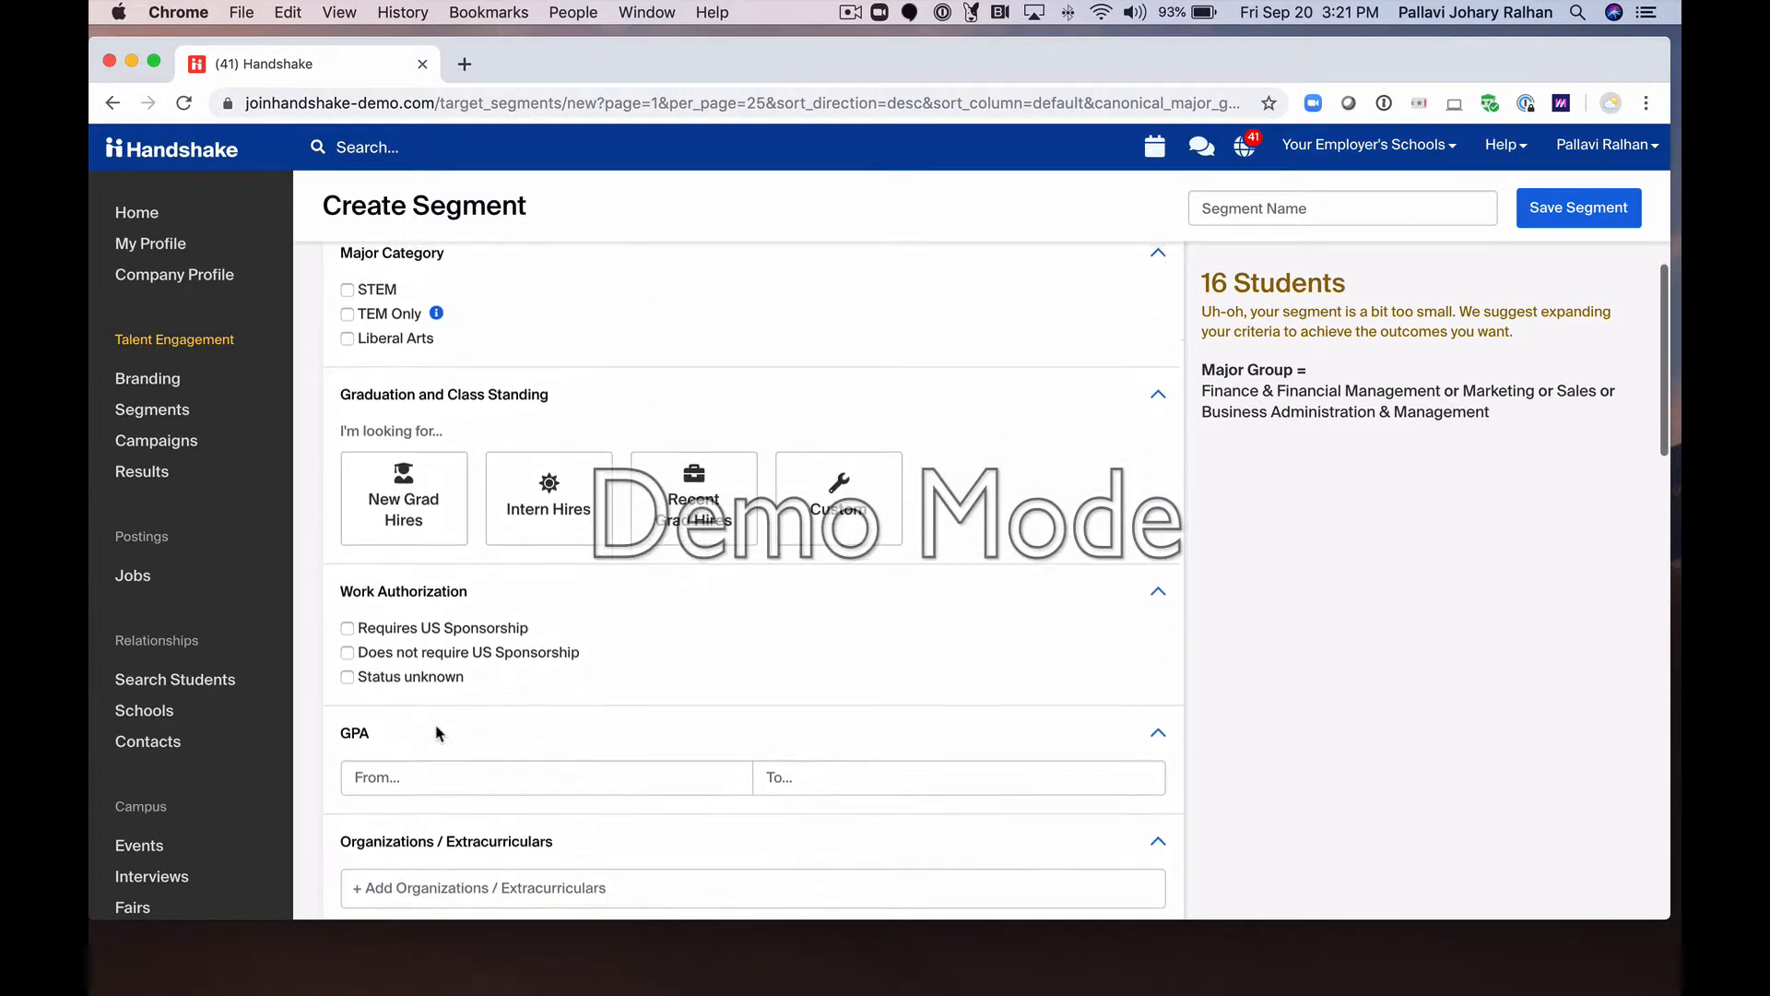
pyautogui.scroll(-1, 437, 728)
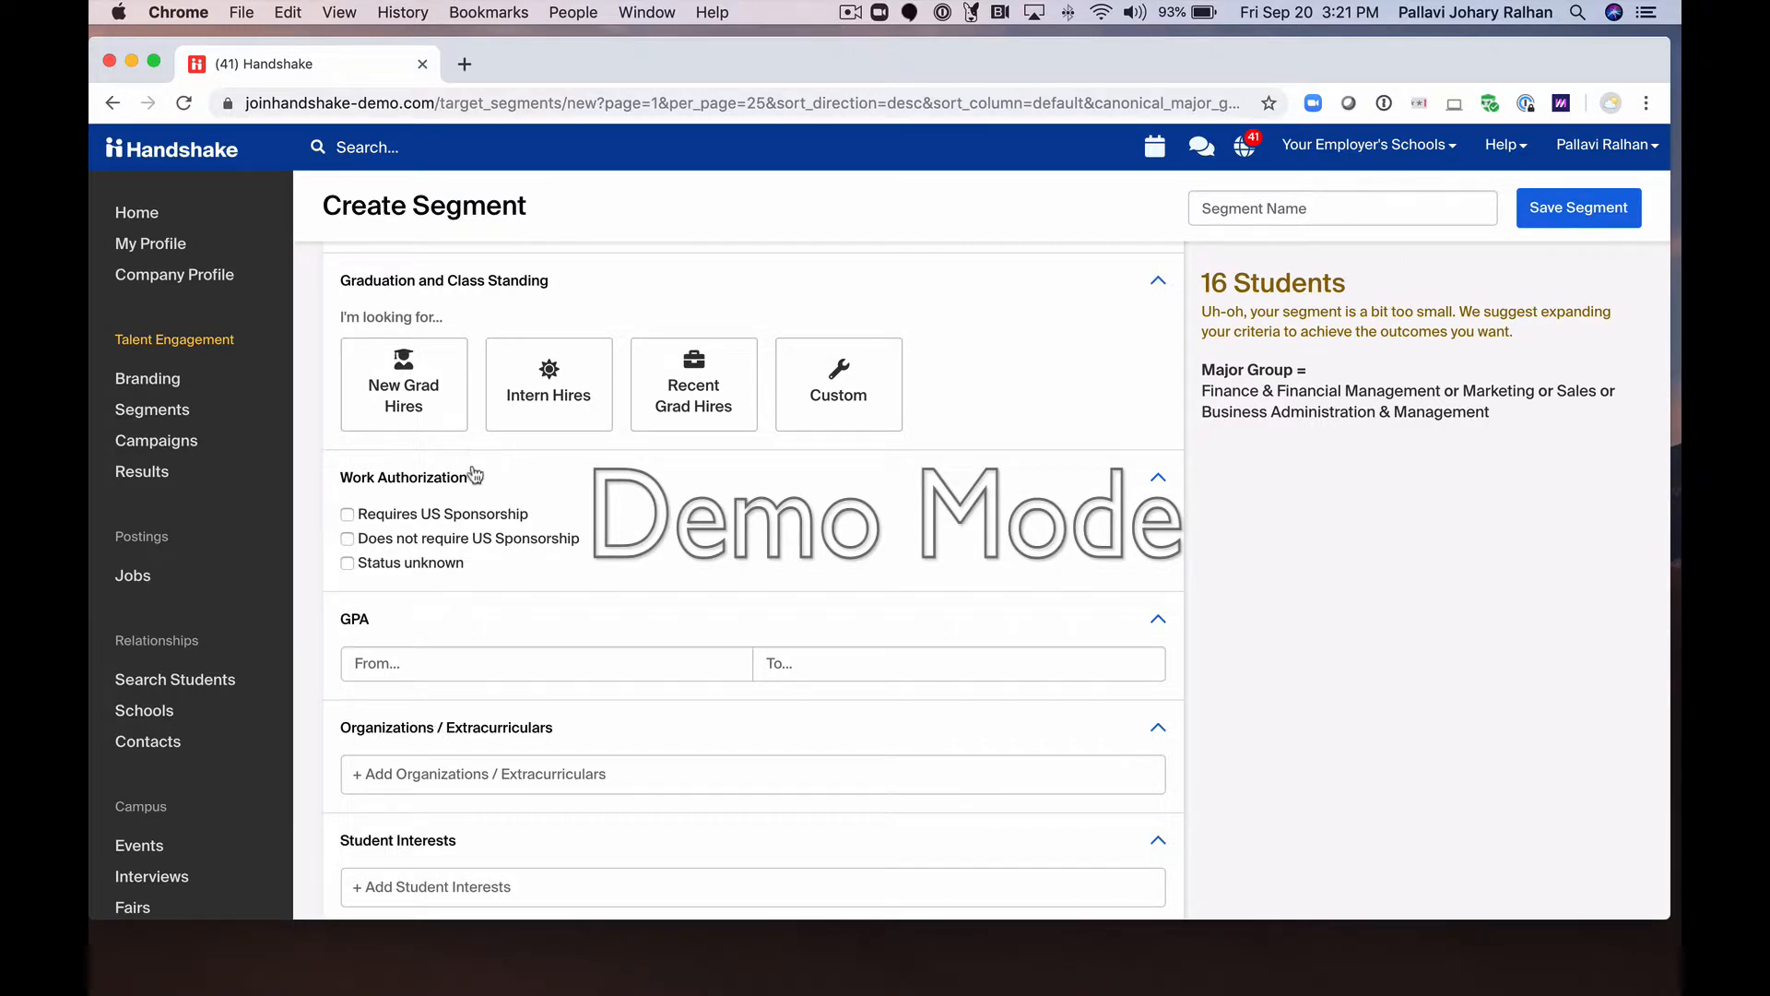
pyautogui.click(408, 417)
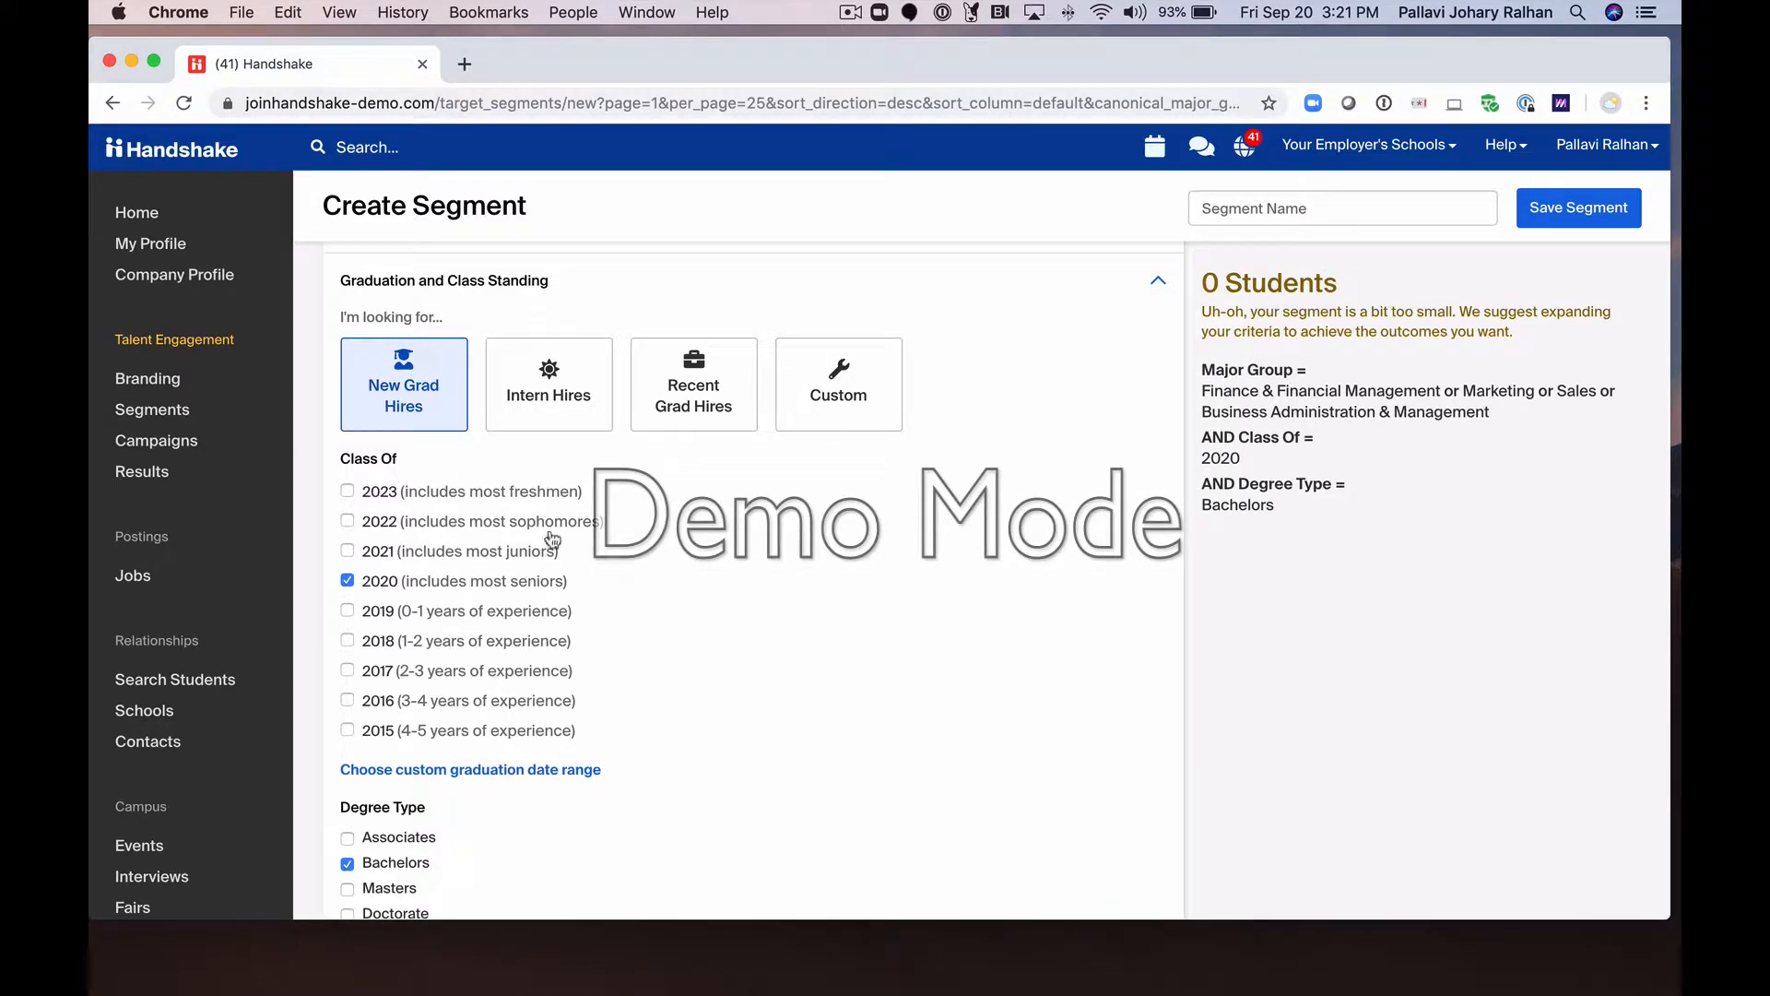
pyautogui.scroll(-1, 517, 567)
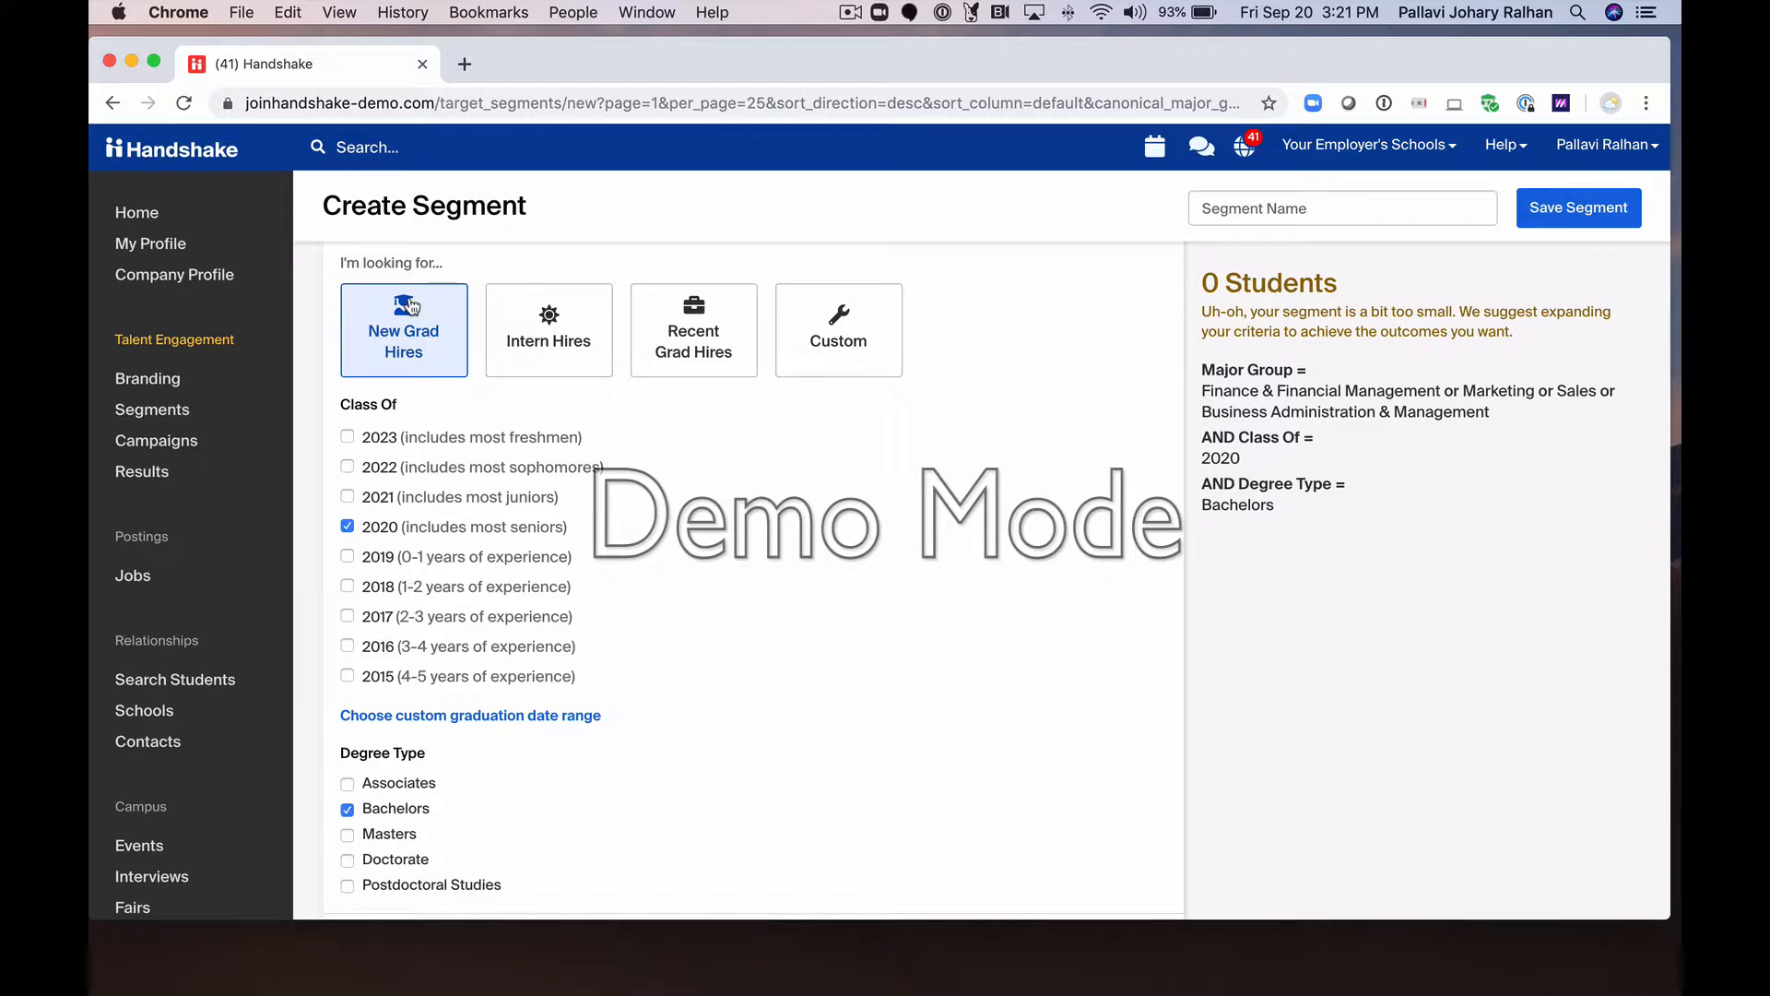
pyautogui.click(528, 358)
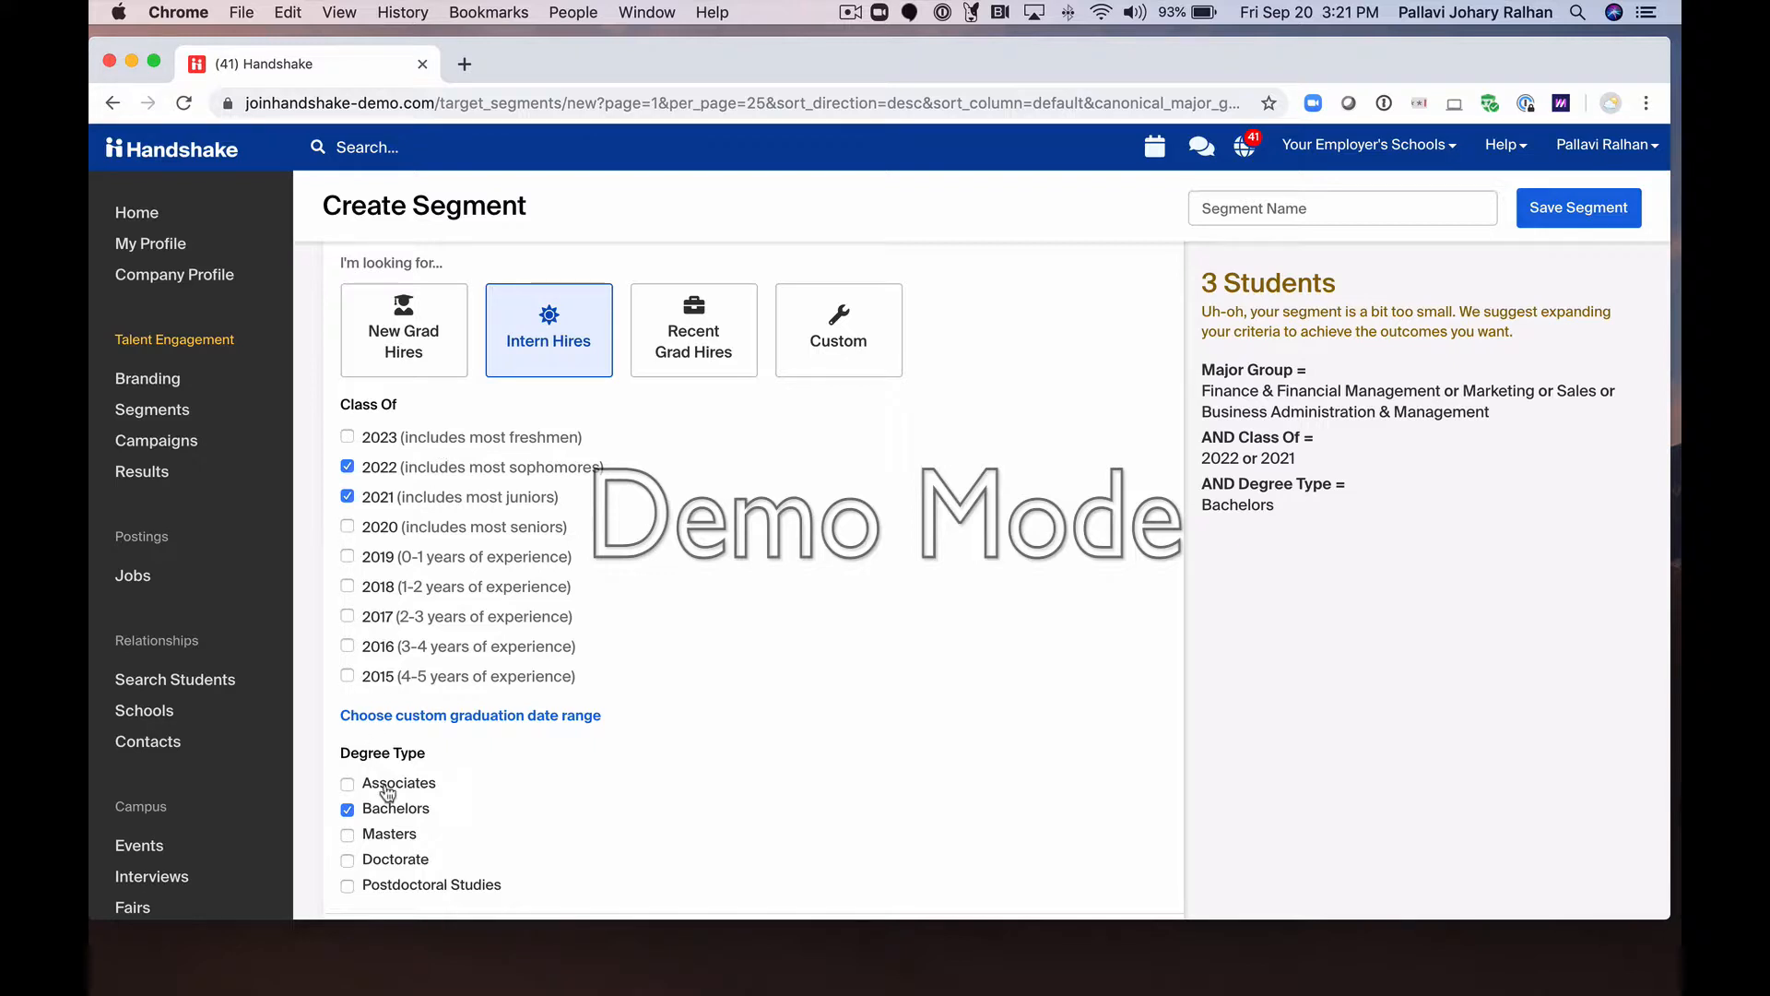
pyautogui.click(715, 354)
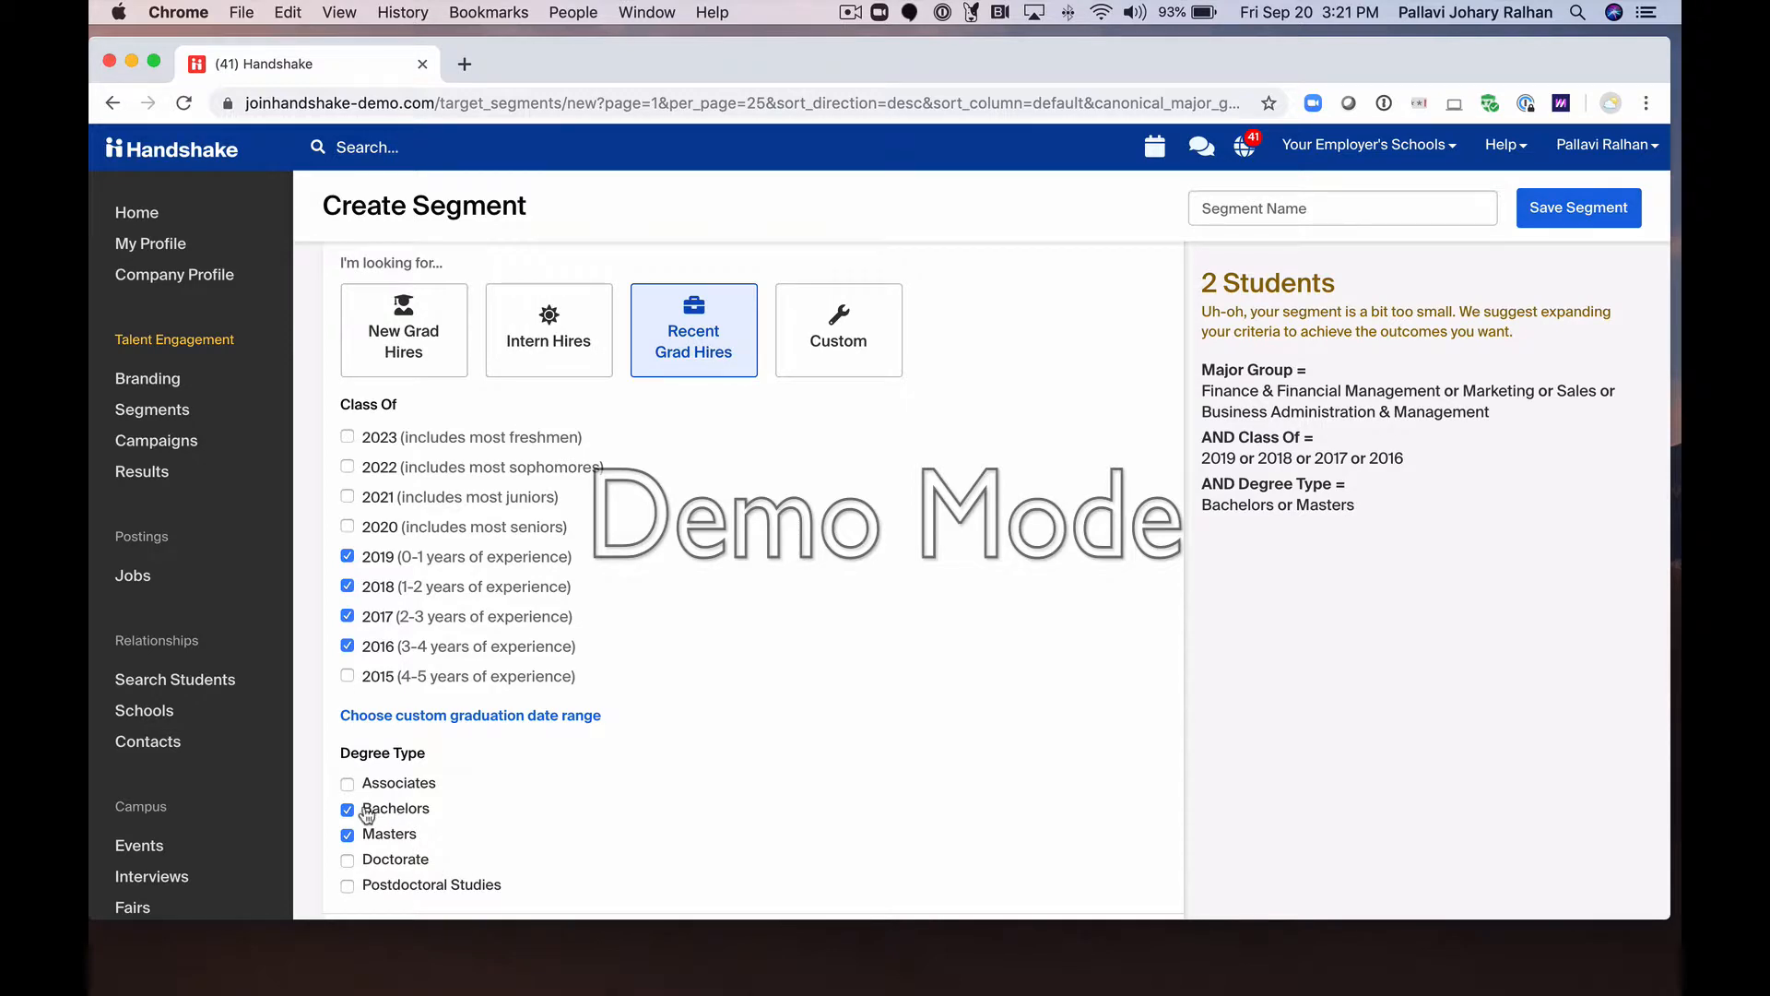
# Set graduation and class standing to Custom, and filter work authorization by Does not require US Sponsorship and Status unknown.
pyautogui.click(863, 345)
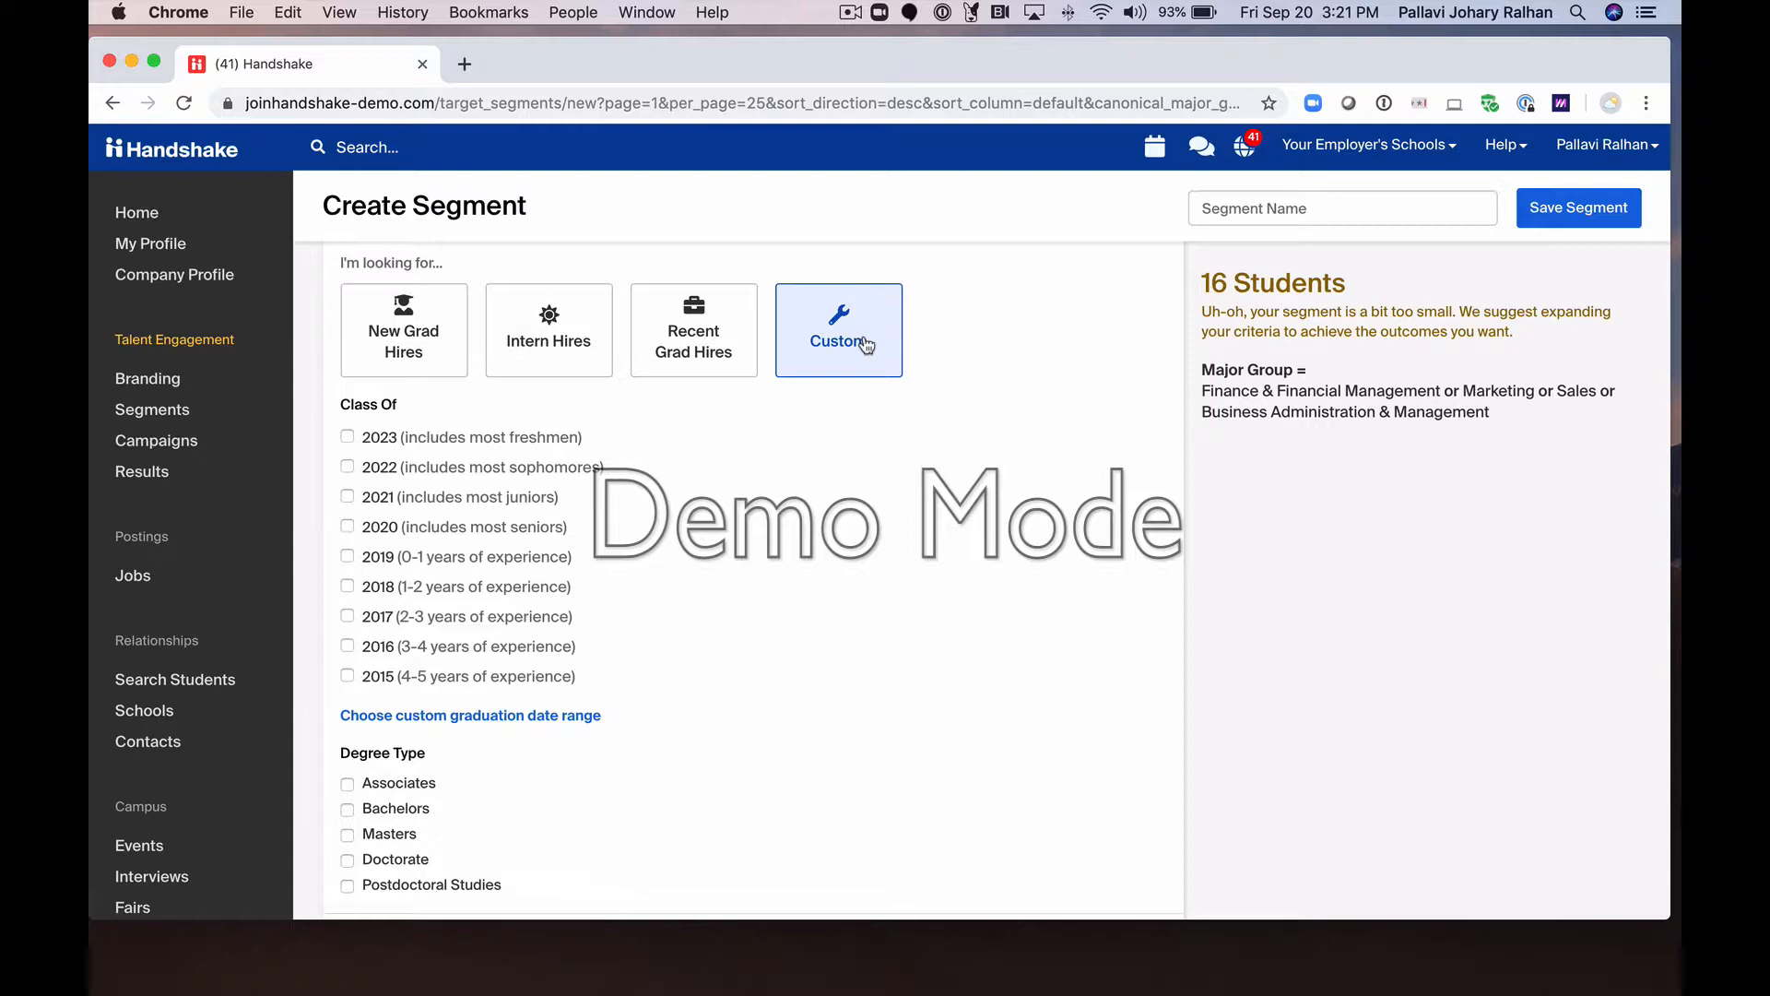
pyautogui.scroll(-10, 803, 500)
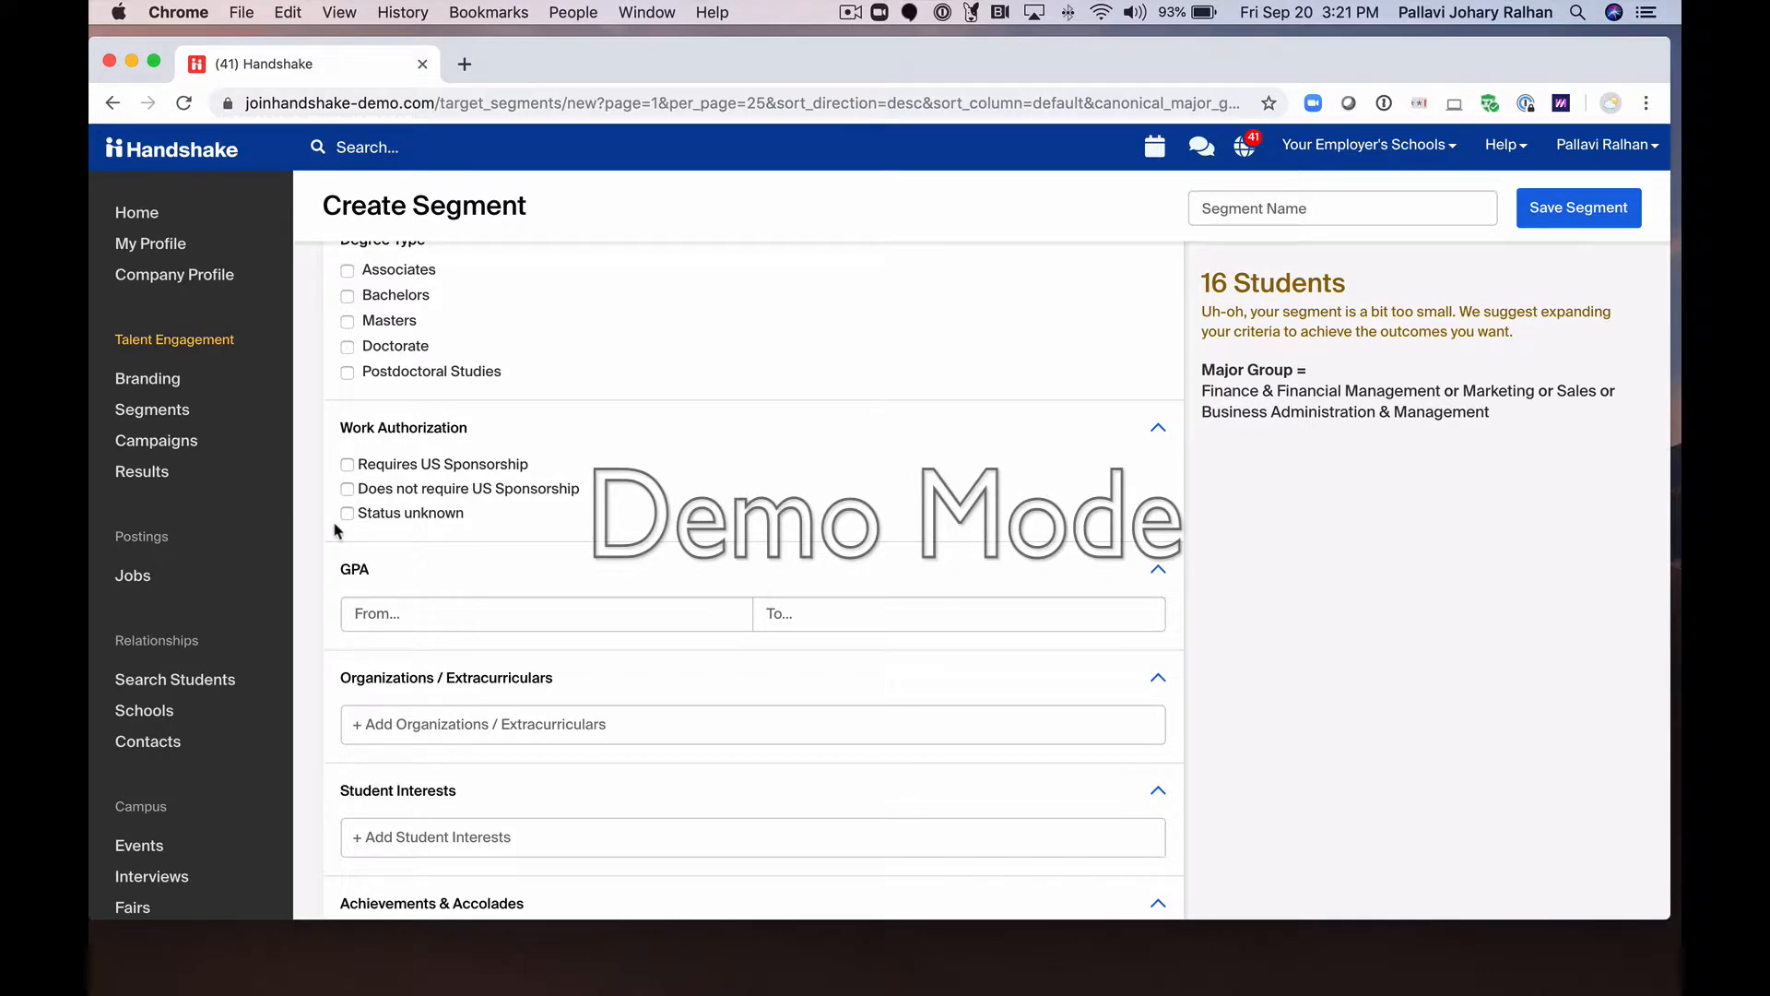
pyautogui.click(377, 496)
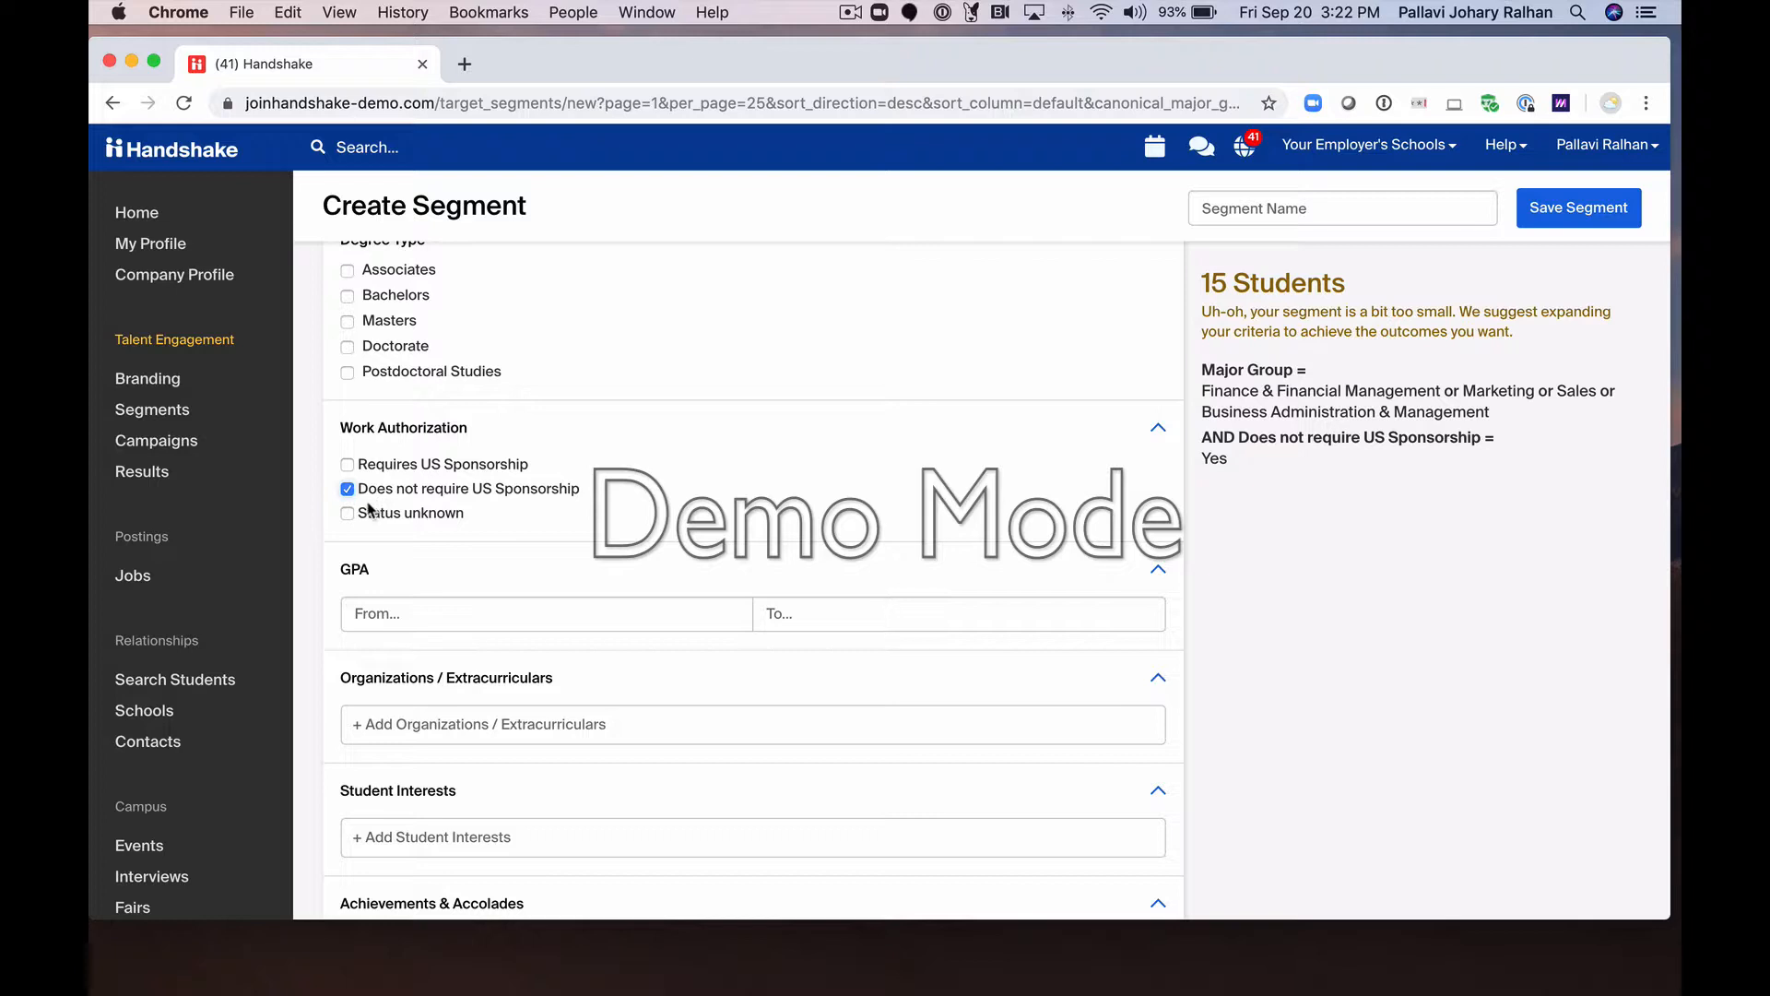
pyautogui.click(358, 514)
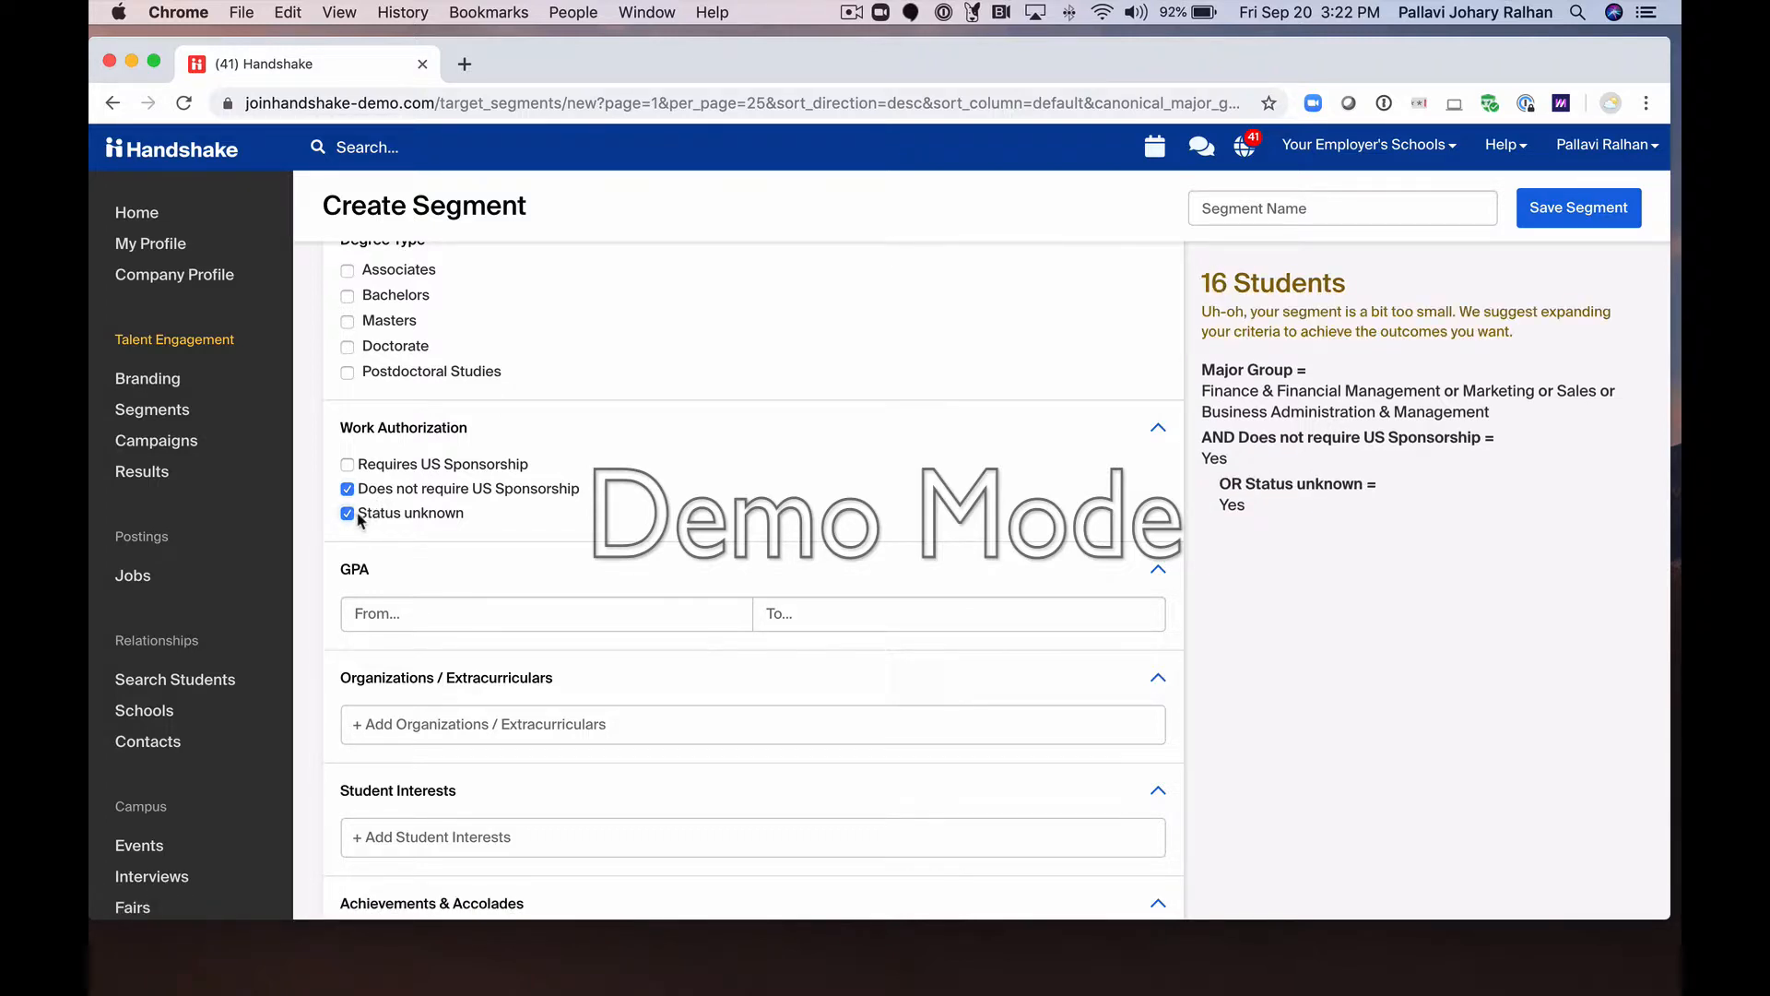
# Try a minimum GPA of 3.0 for the segment and clear it again.
pyautogui.click(378, 608)
pyautogui.write('3.0')
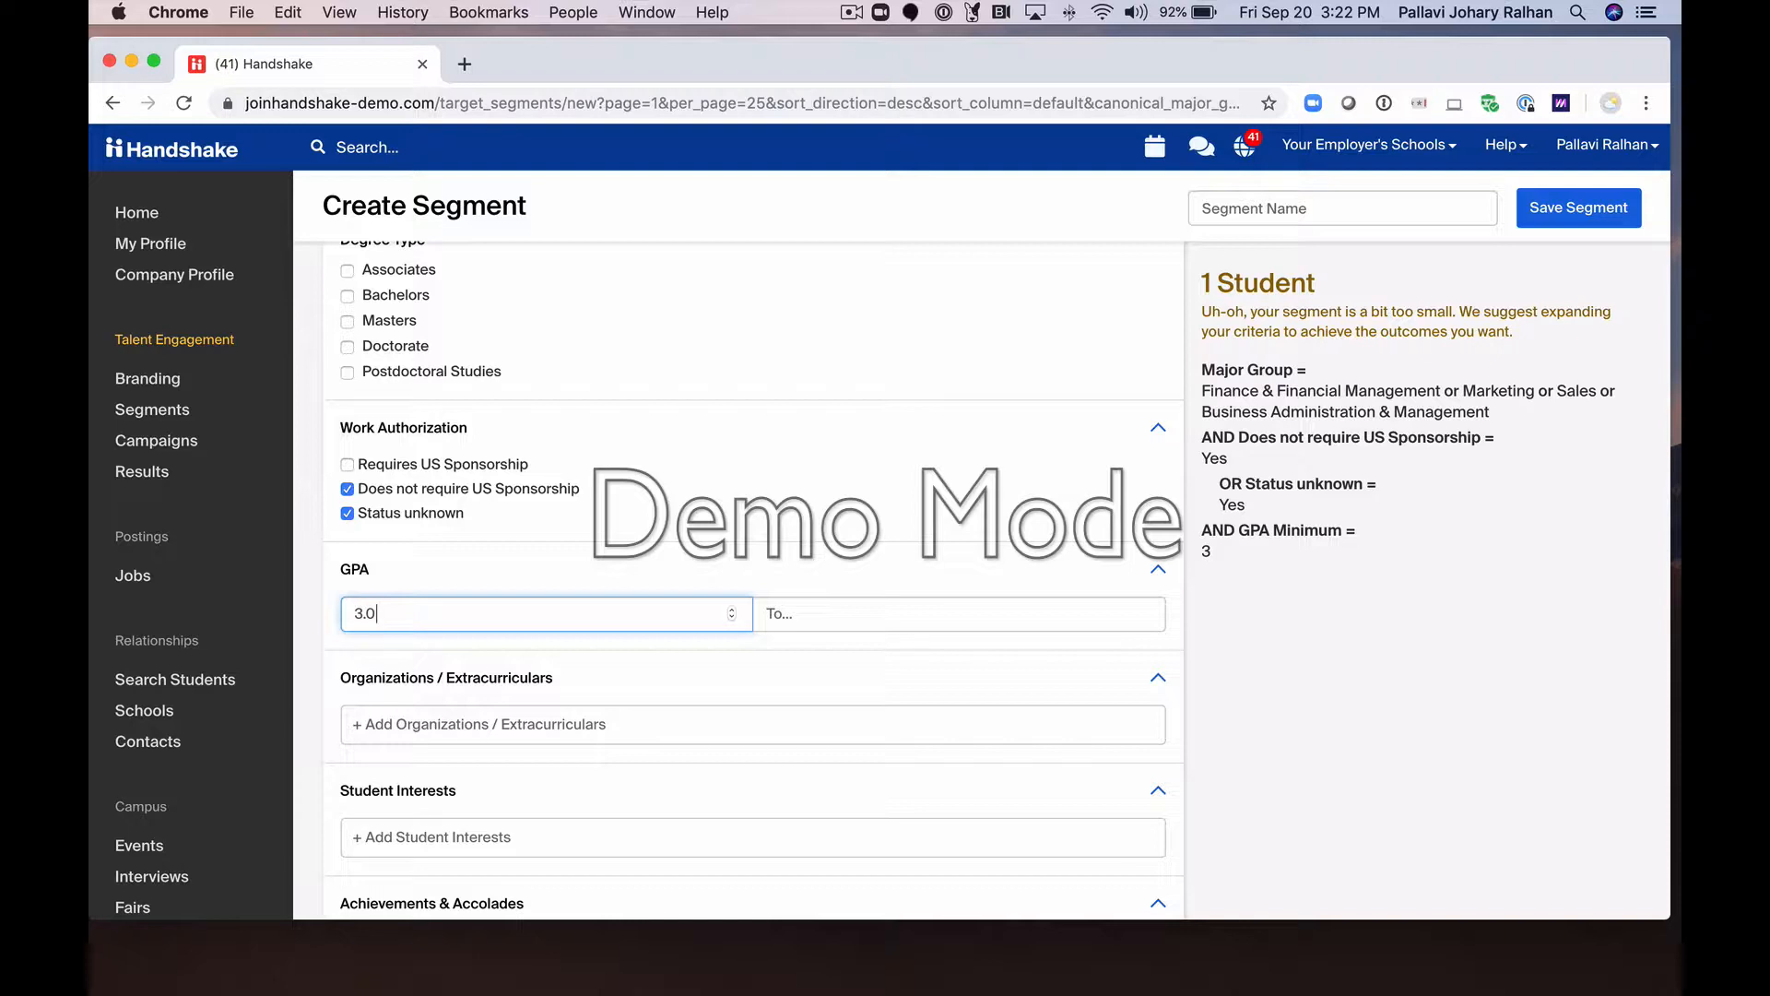
pyautogui.press('BackSpace')
pyautogui.press('BackSpace')
pyautogui.press('BackSpace')
# Search the organizations and extracurriculars filter for volunteer and clear the search without adding it.
pyautogui.scroll(-3, 319, 672)
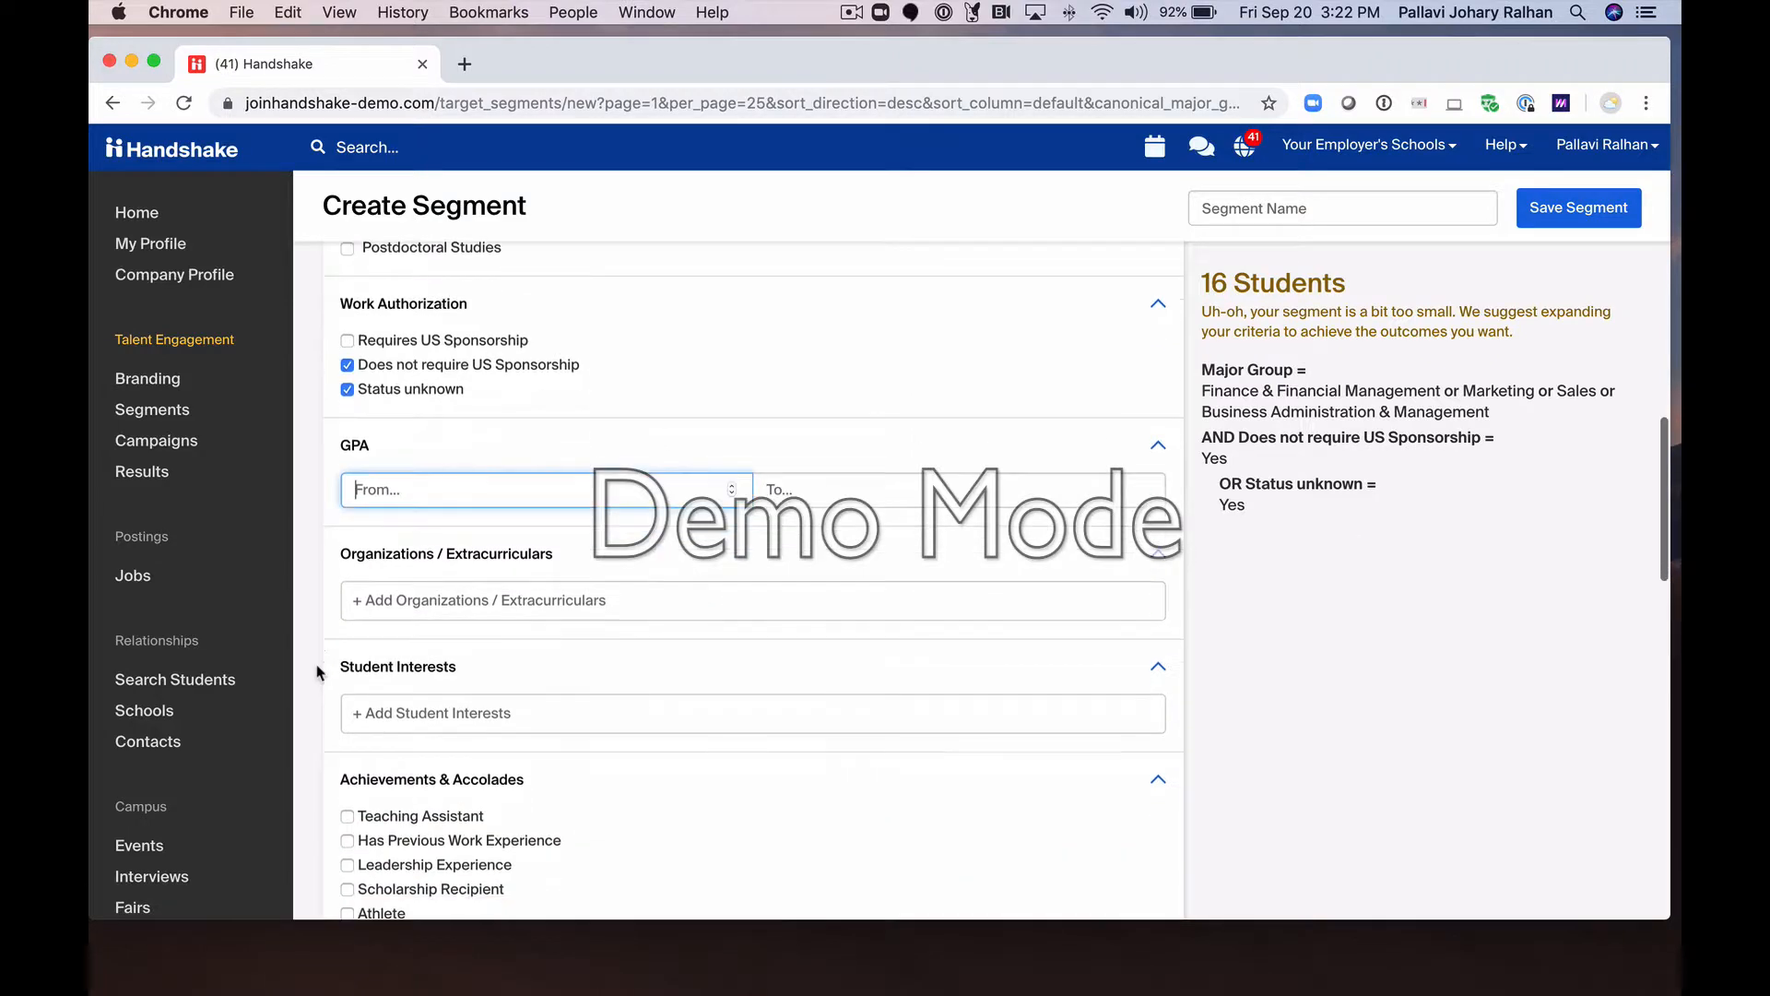
pyautogui.click(378, 599)
pyautogui.write('volunte')
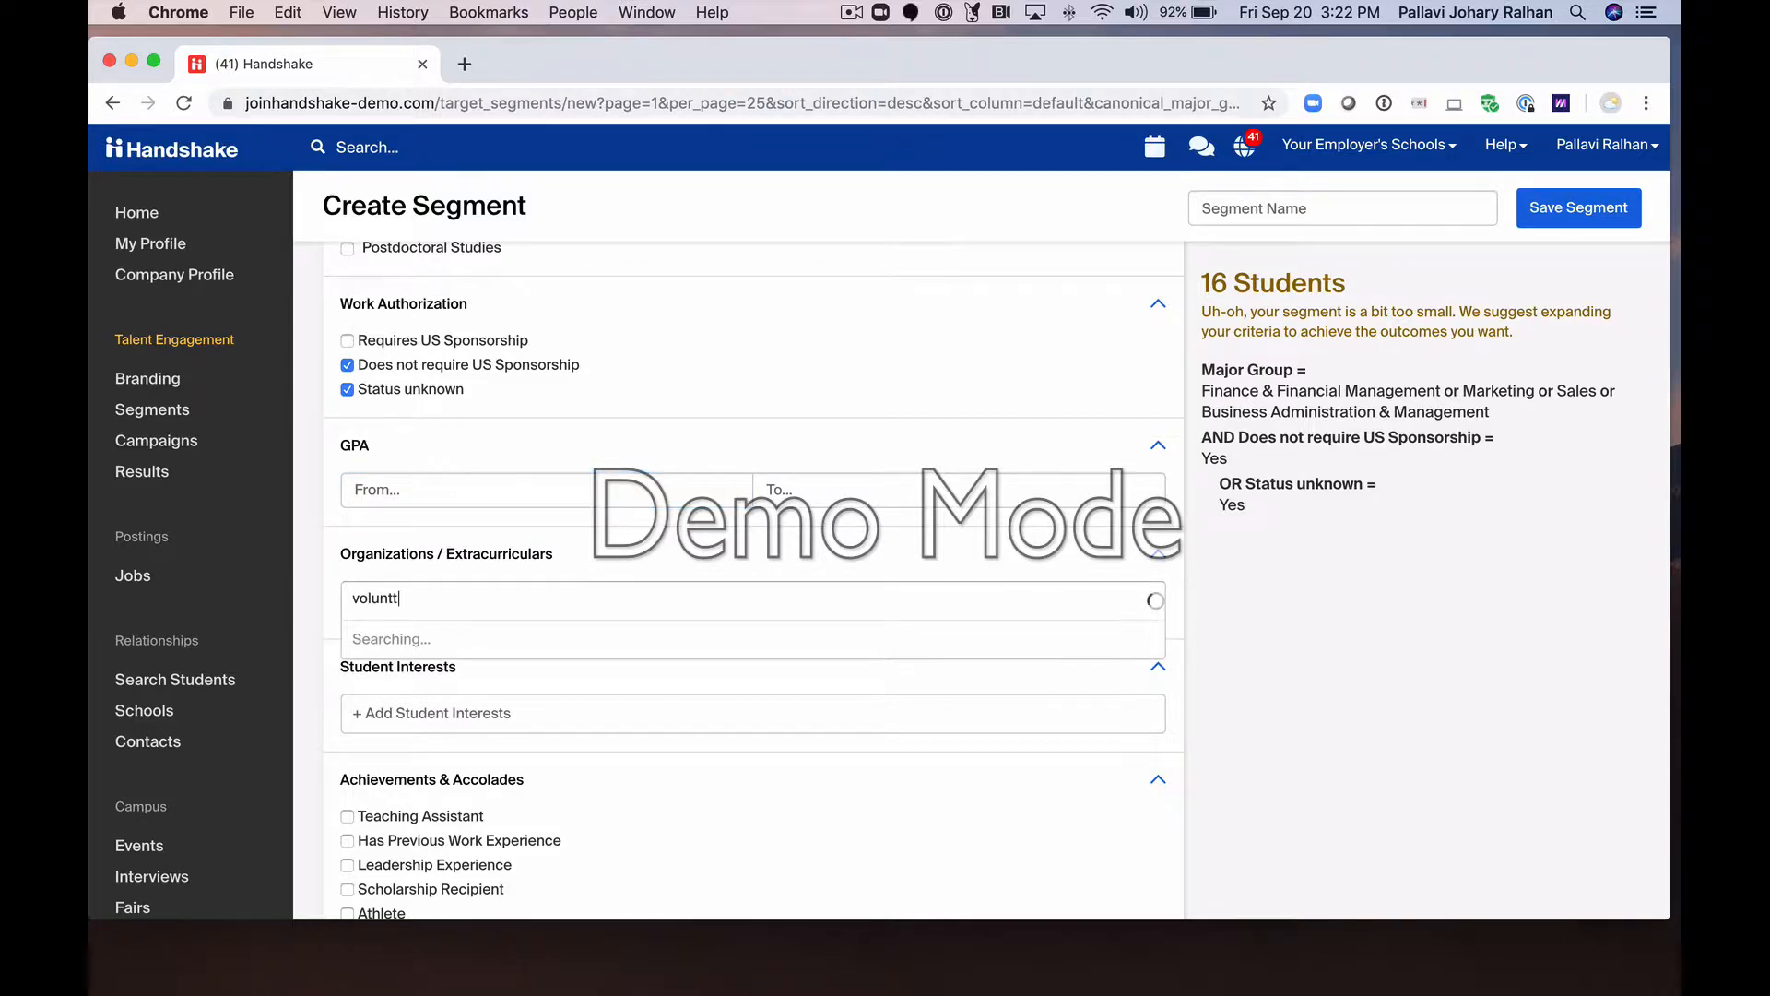
pyautogui.write('er')
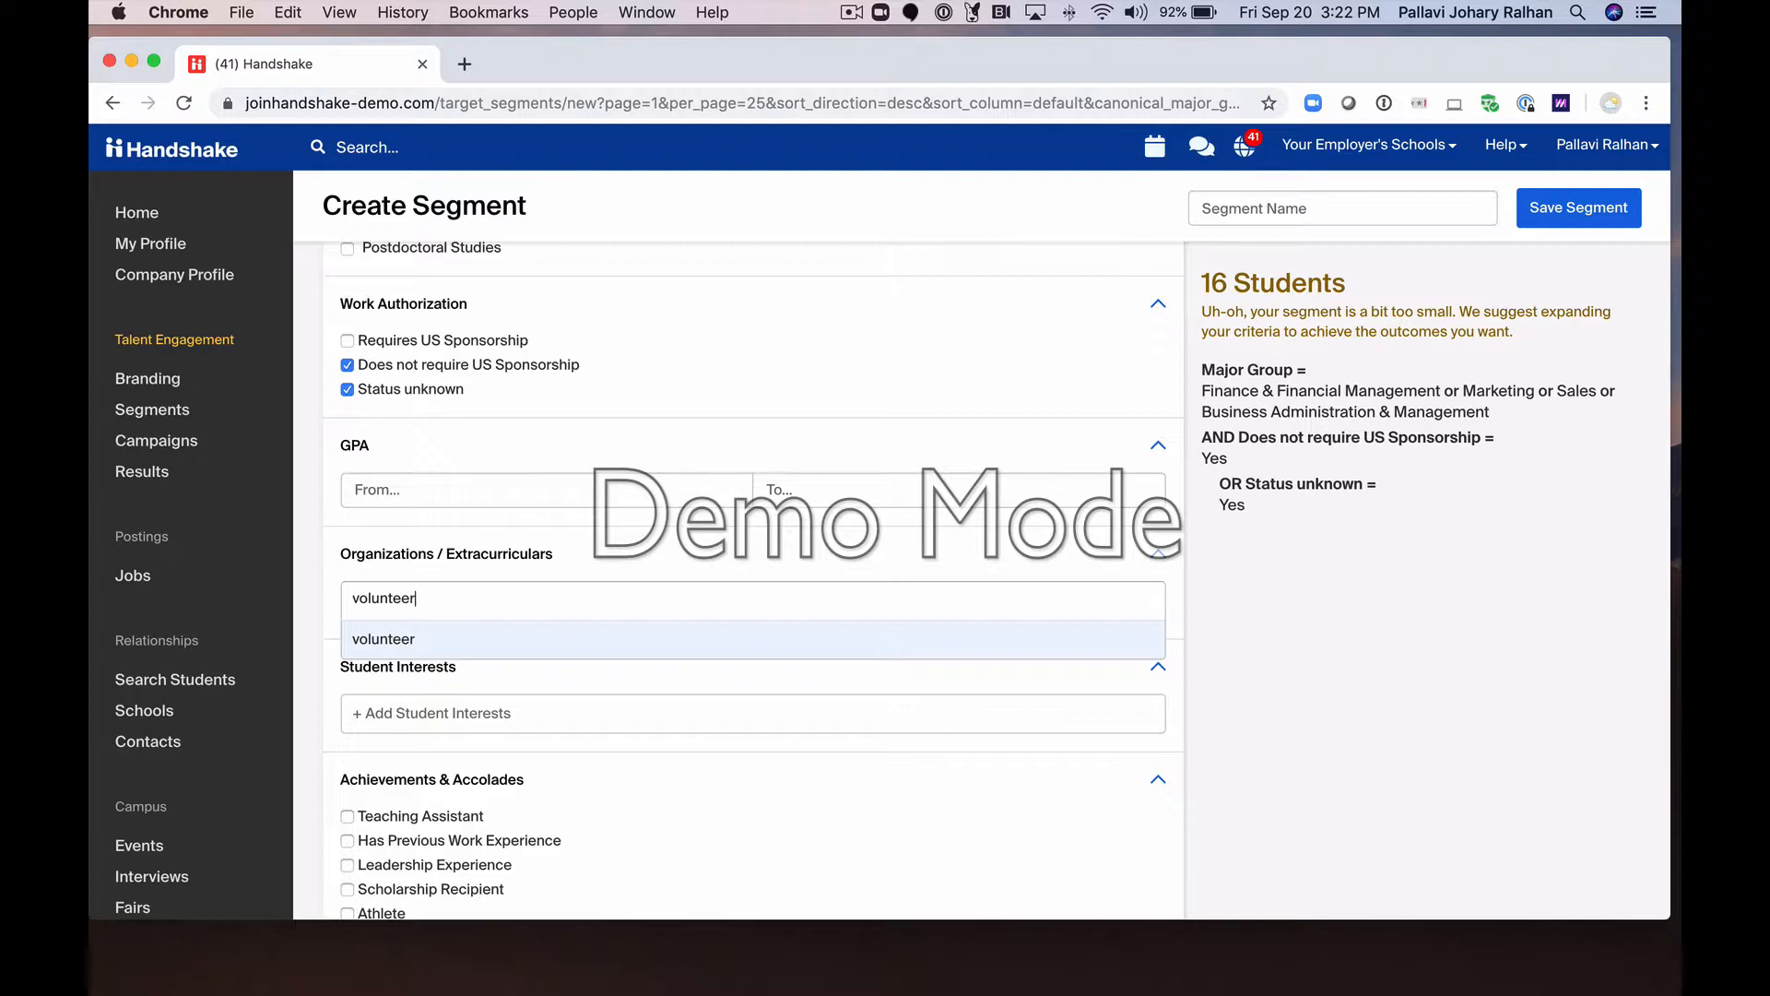
pyautogui.press('super+a')
pyautogui.press('BackSpace')
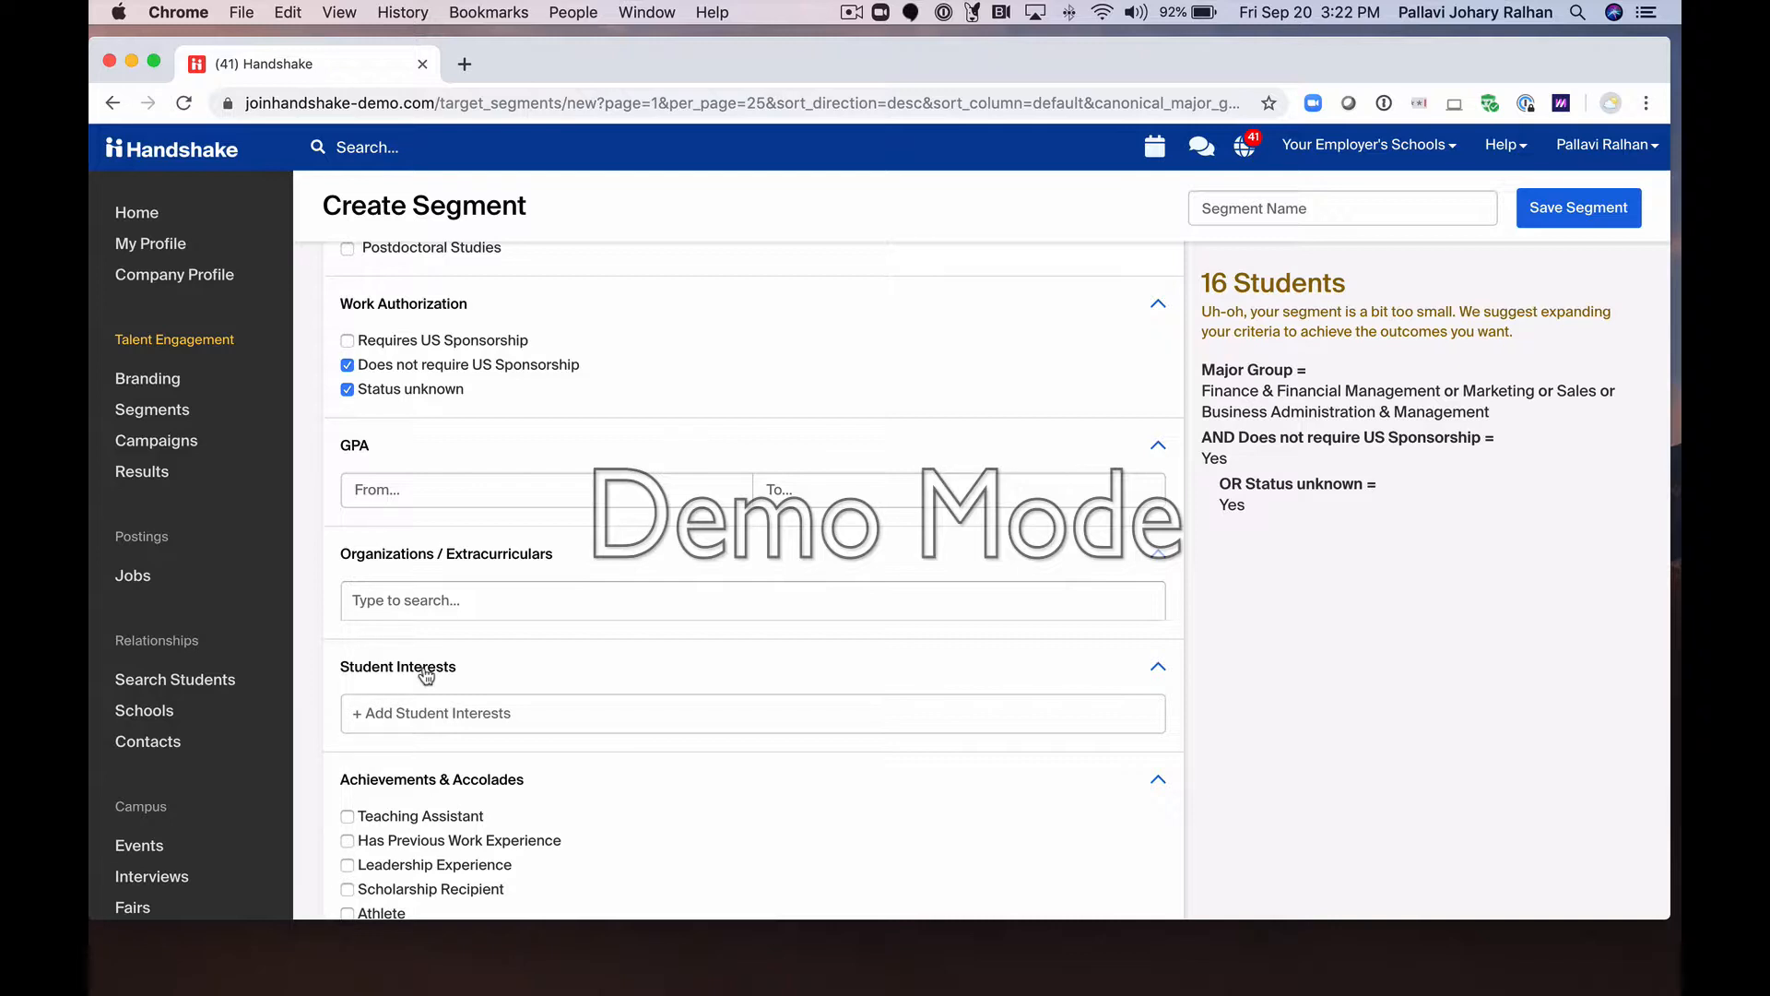
# Look through the options available in the student interests filter.
pyautogui.click(427, 715)
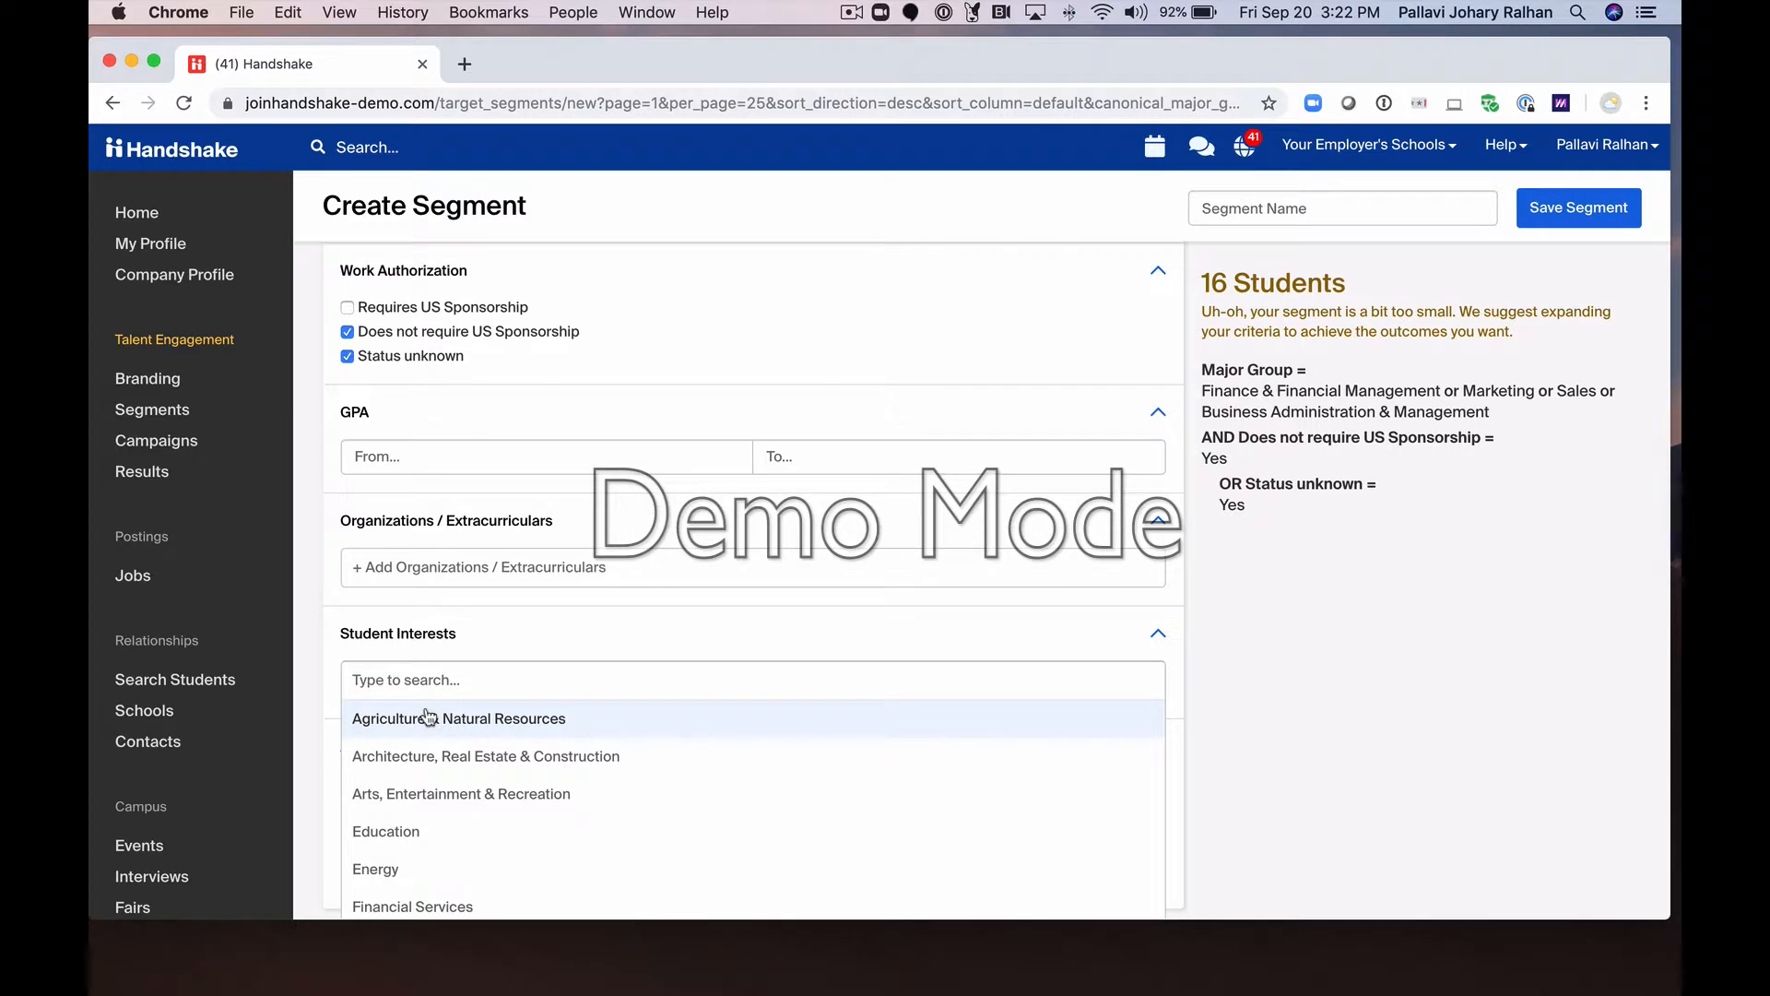
pyautogui.scroll(-2, 427, 715)
pyautogui.click(308, 671)
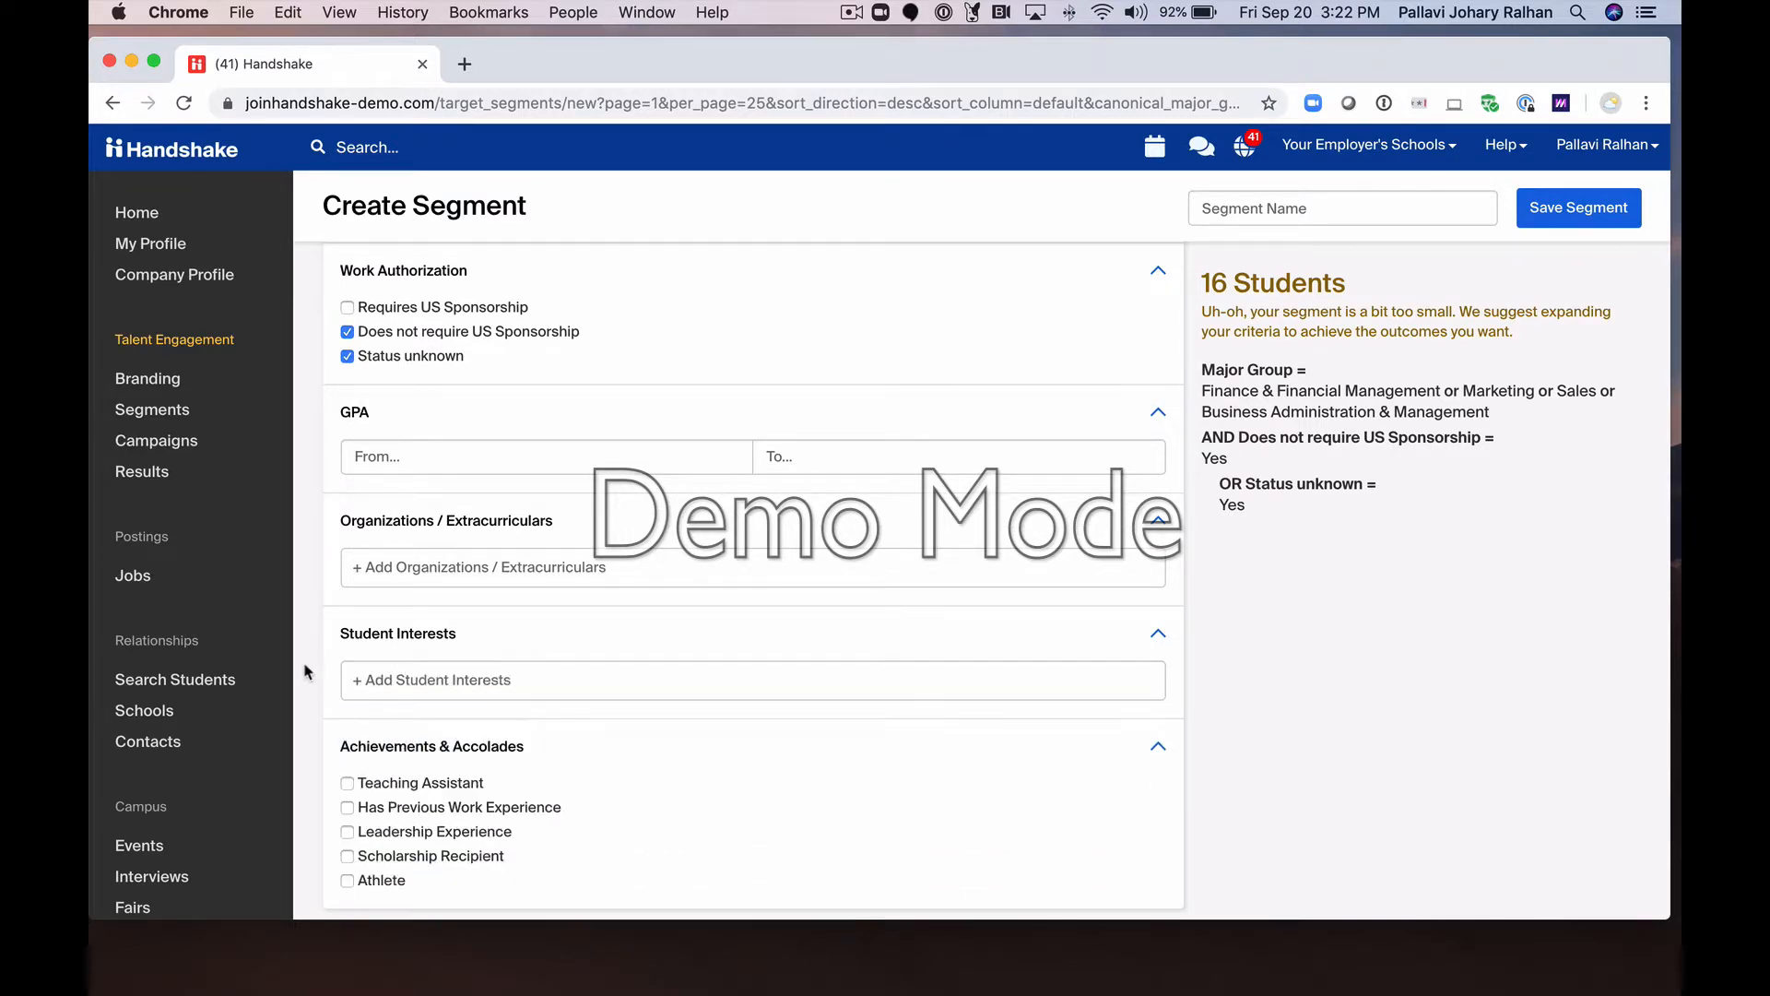
# Add Chicago, Illinois, United States of America as a student location preference.
pyautogui.scroll(-5, 308, 671)
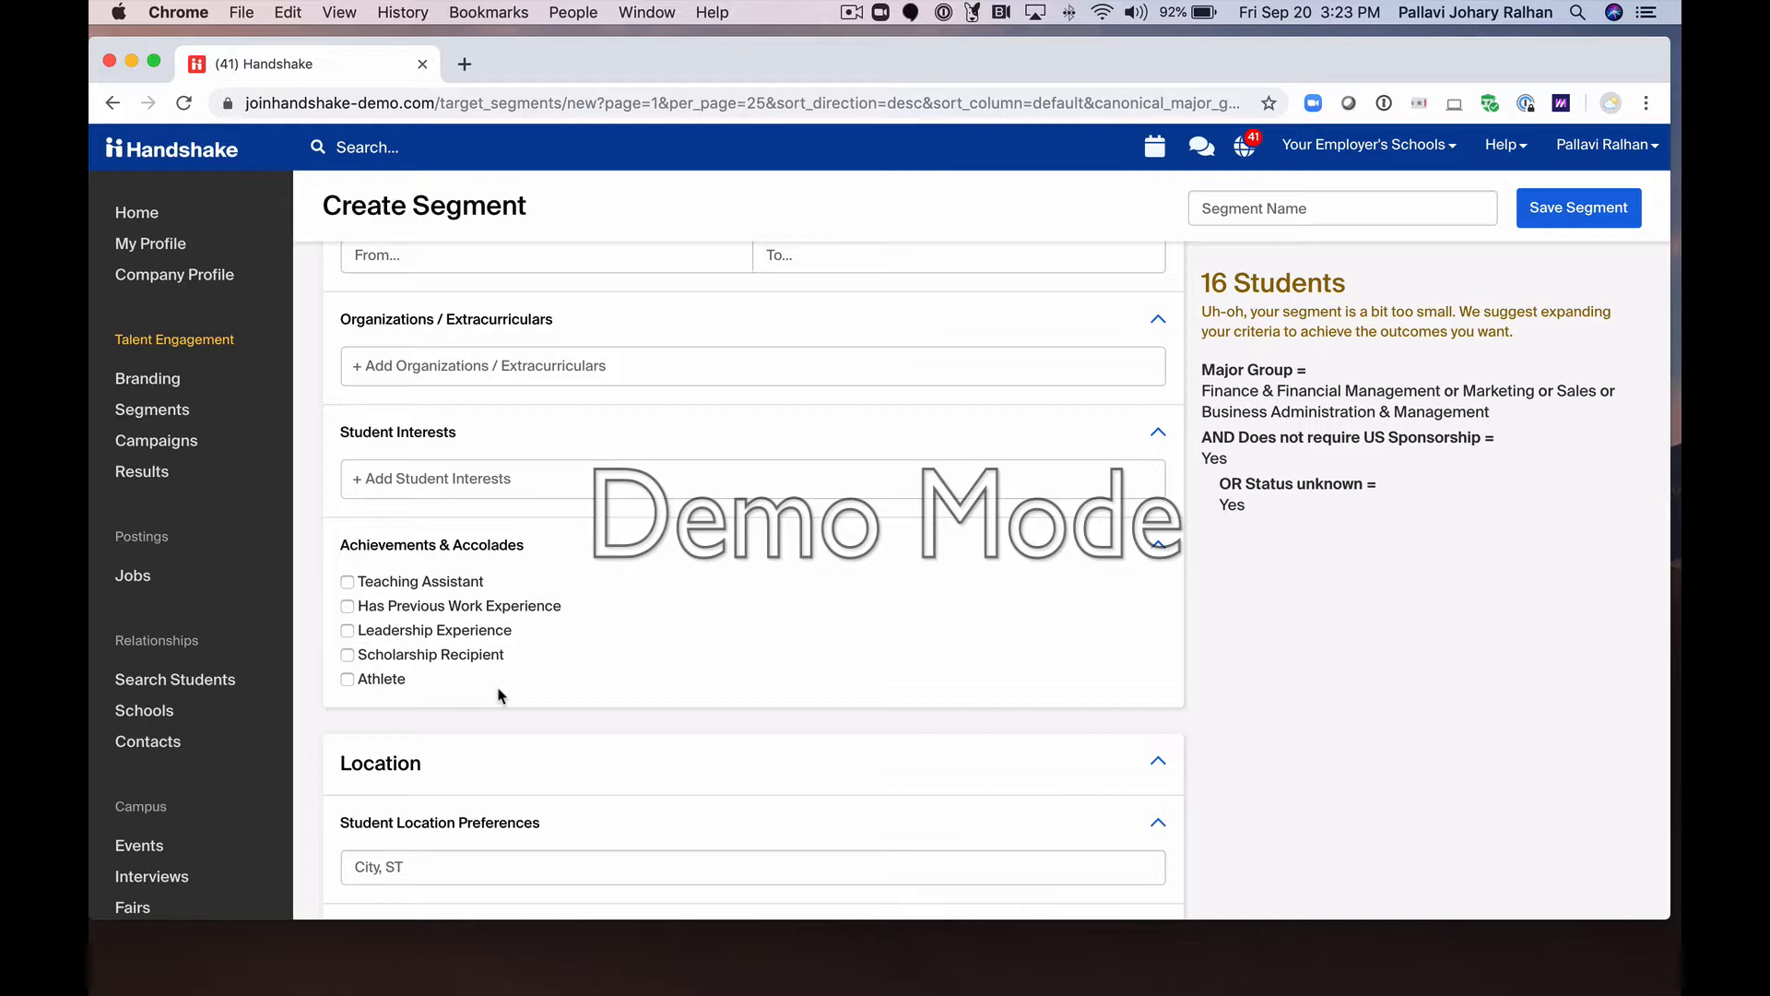
pyautogui.scroll(-5, 497, 694)
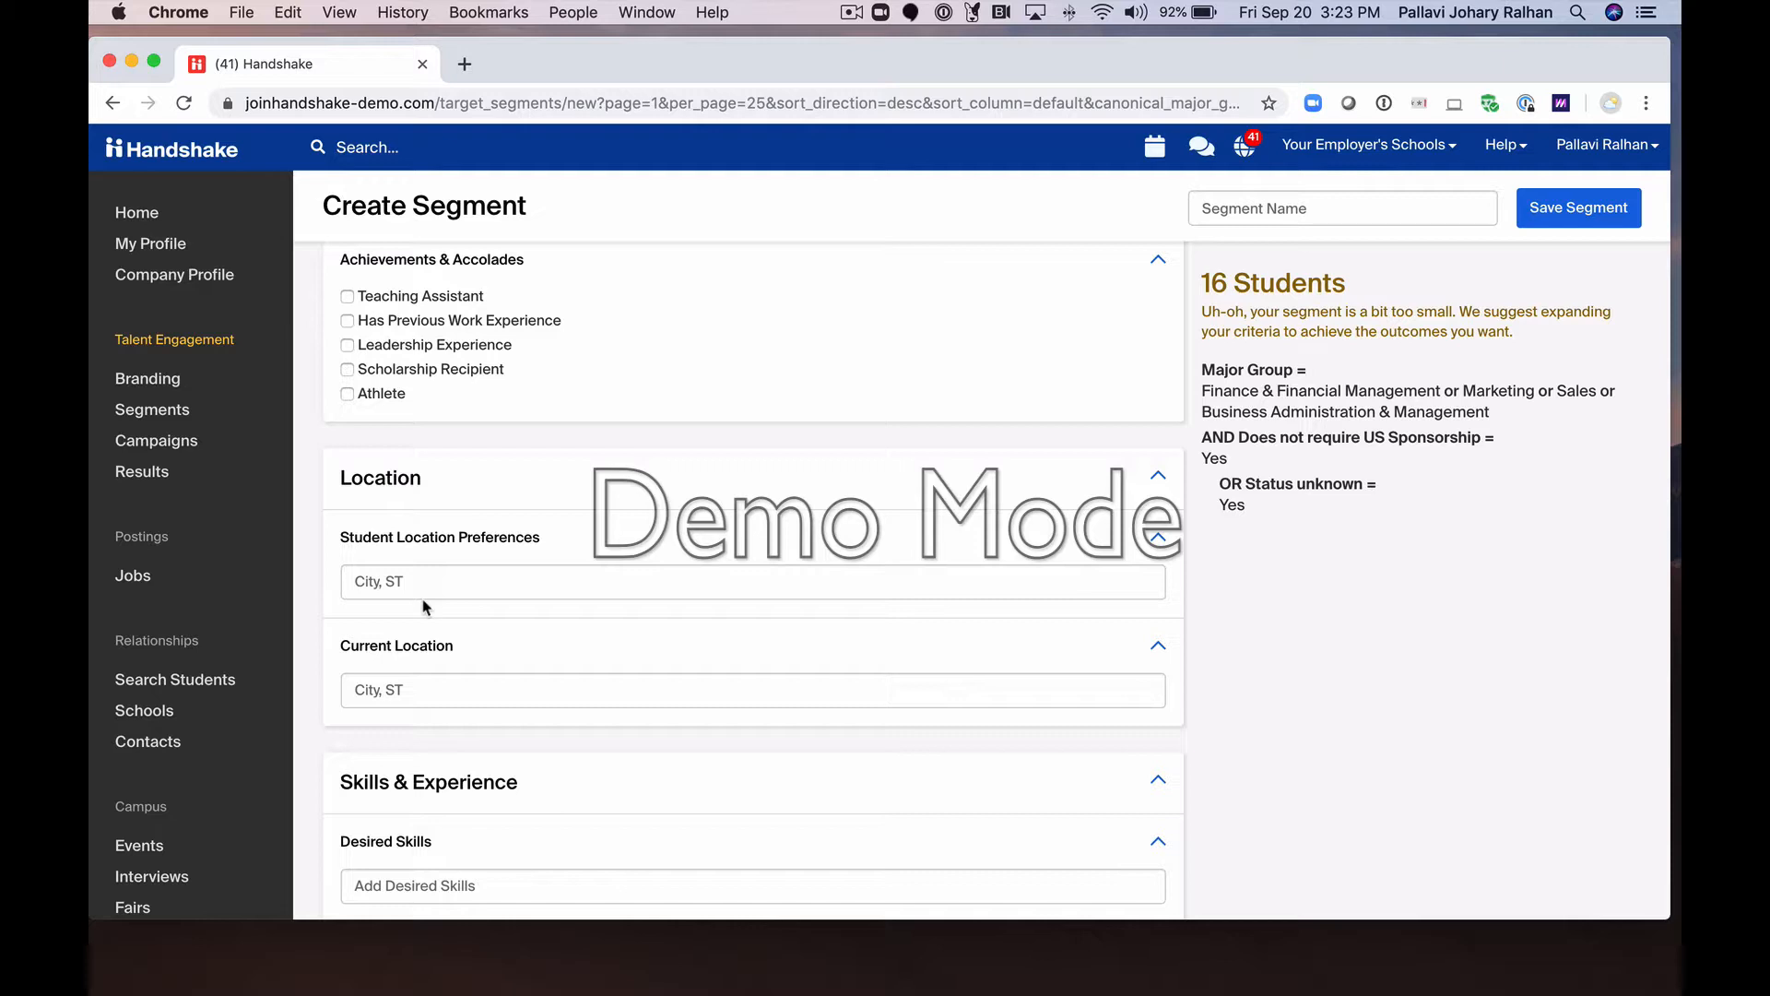
pyautogui.click(427, 579)
pyautogui.write('chicag')
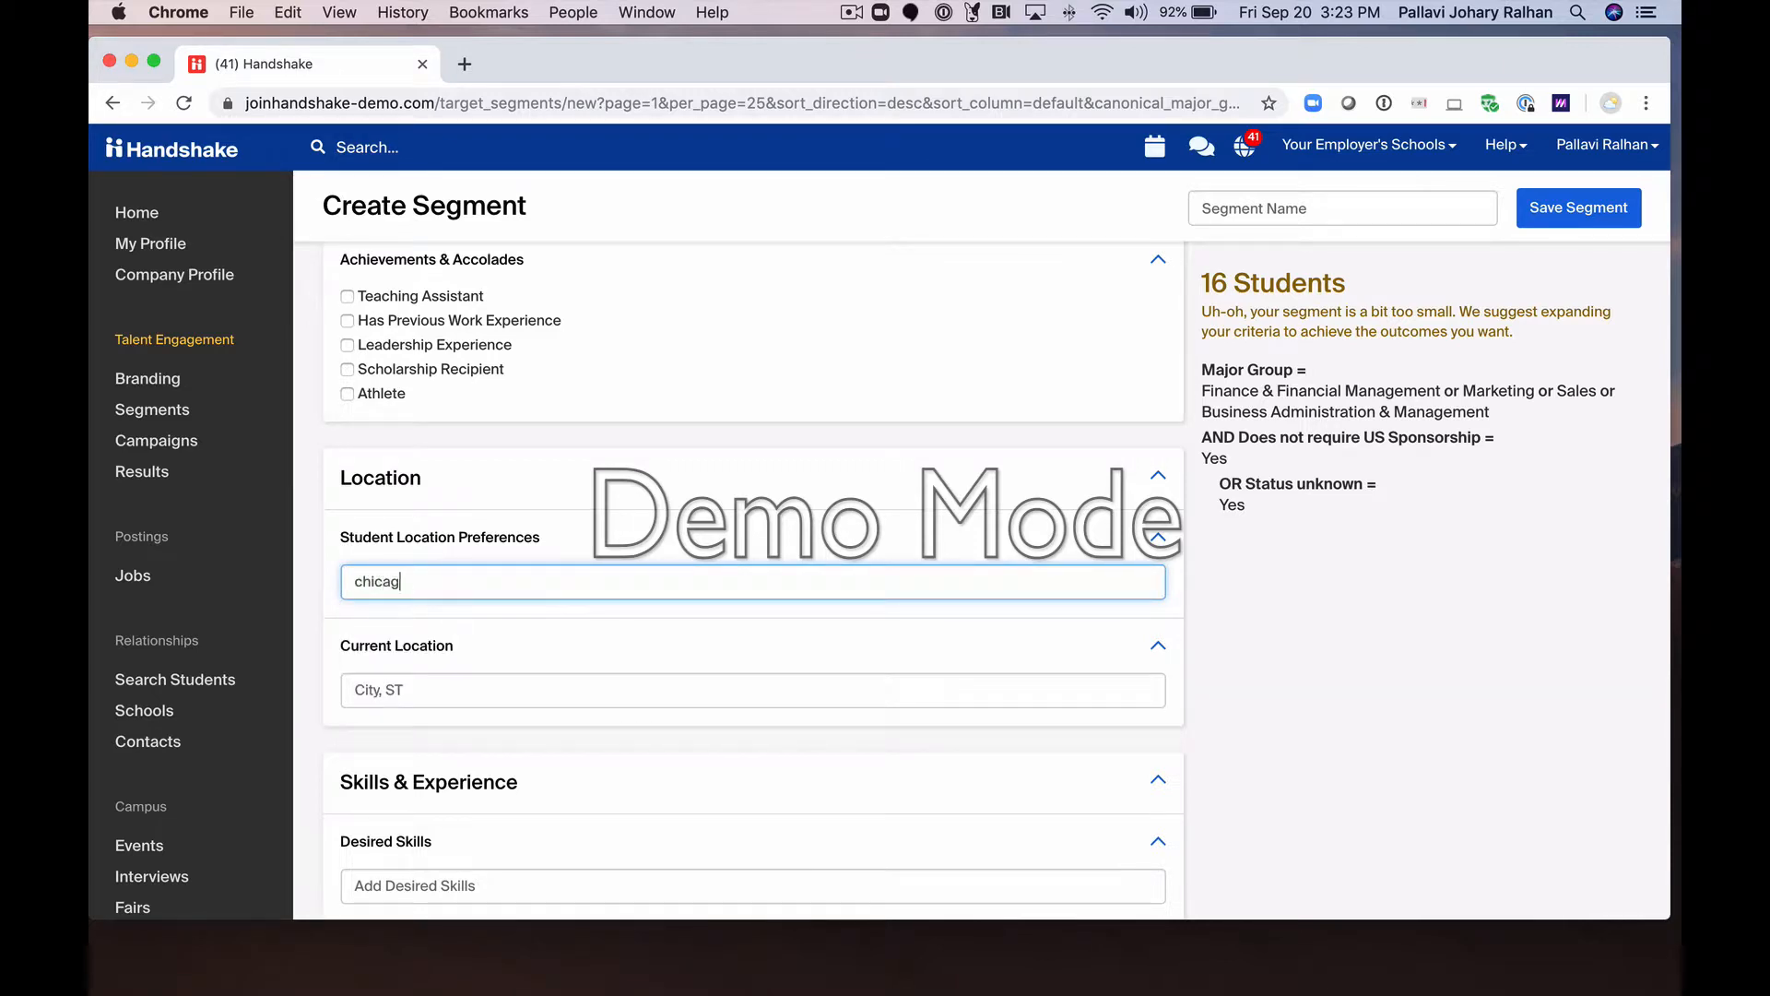
pyautogui.write('o')
pyautogui.click(426, 624)
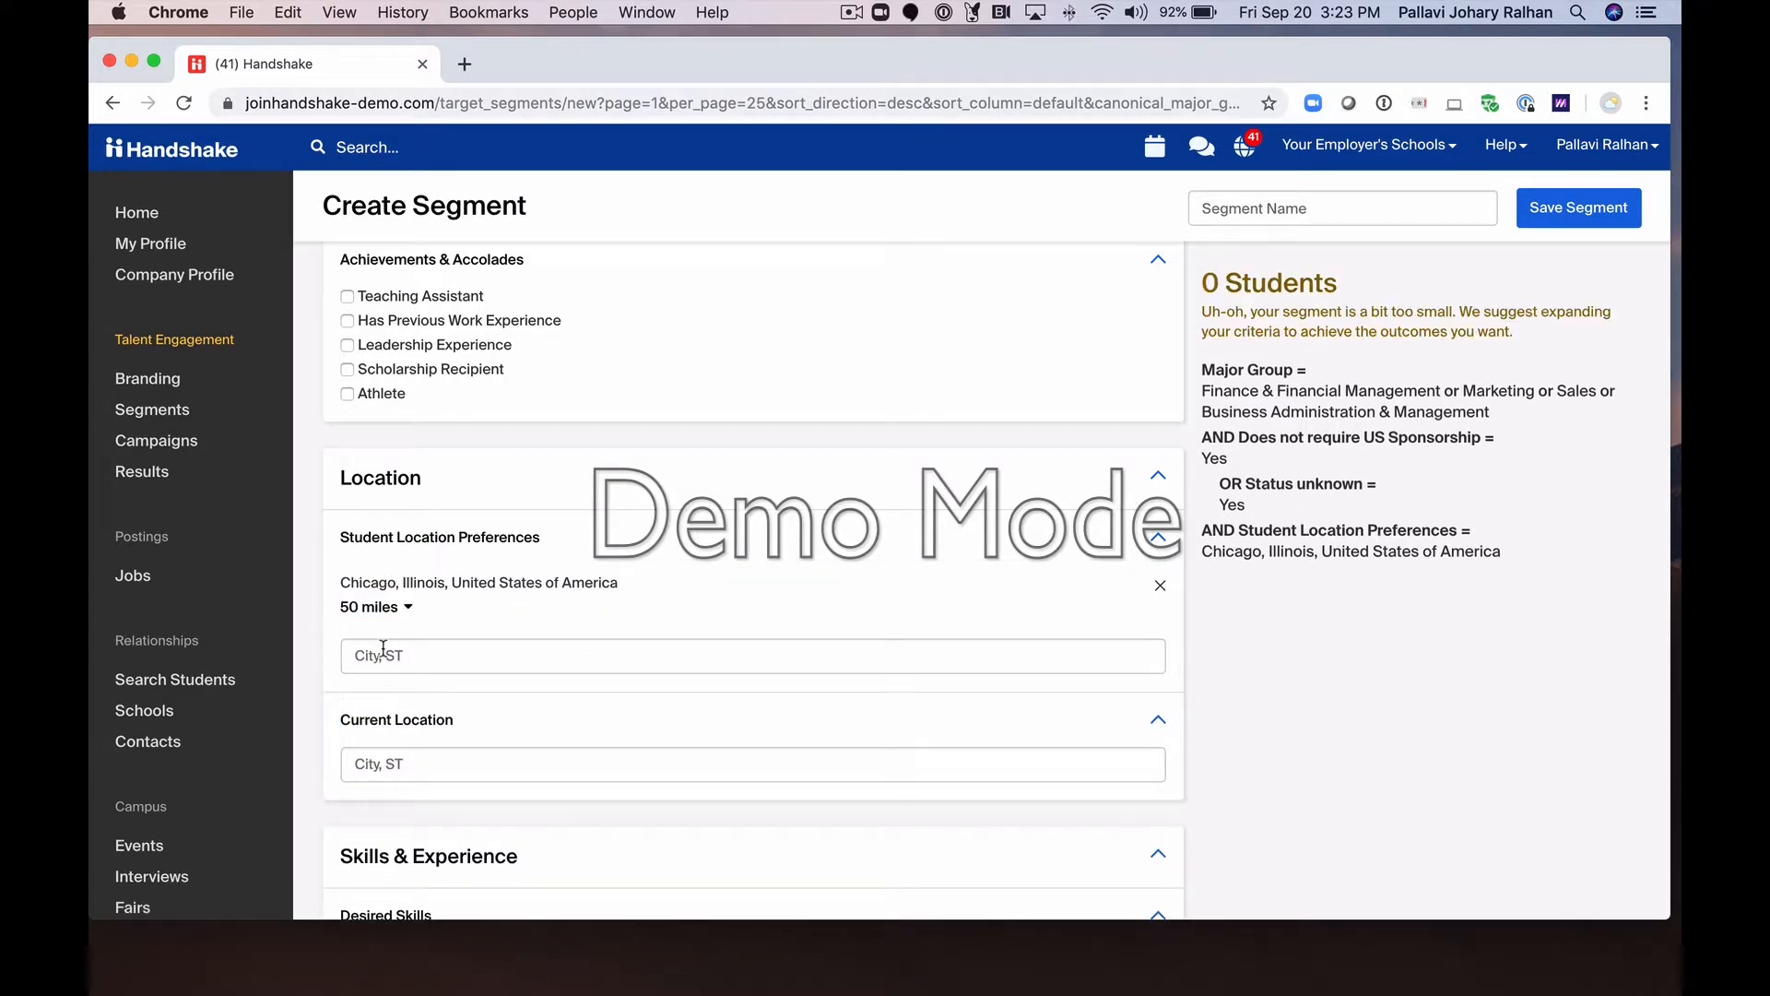
# Check the distance options for the Chicago location preference and remove Chicago from the student location preferences.
pyautogui.click(408, 610)
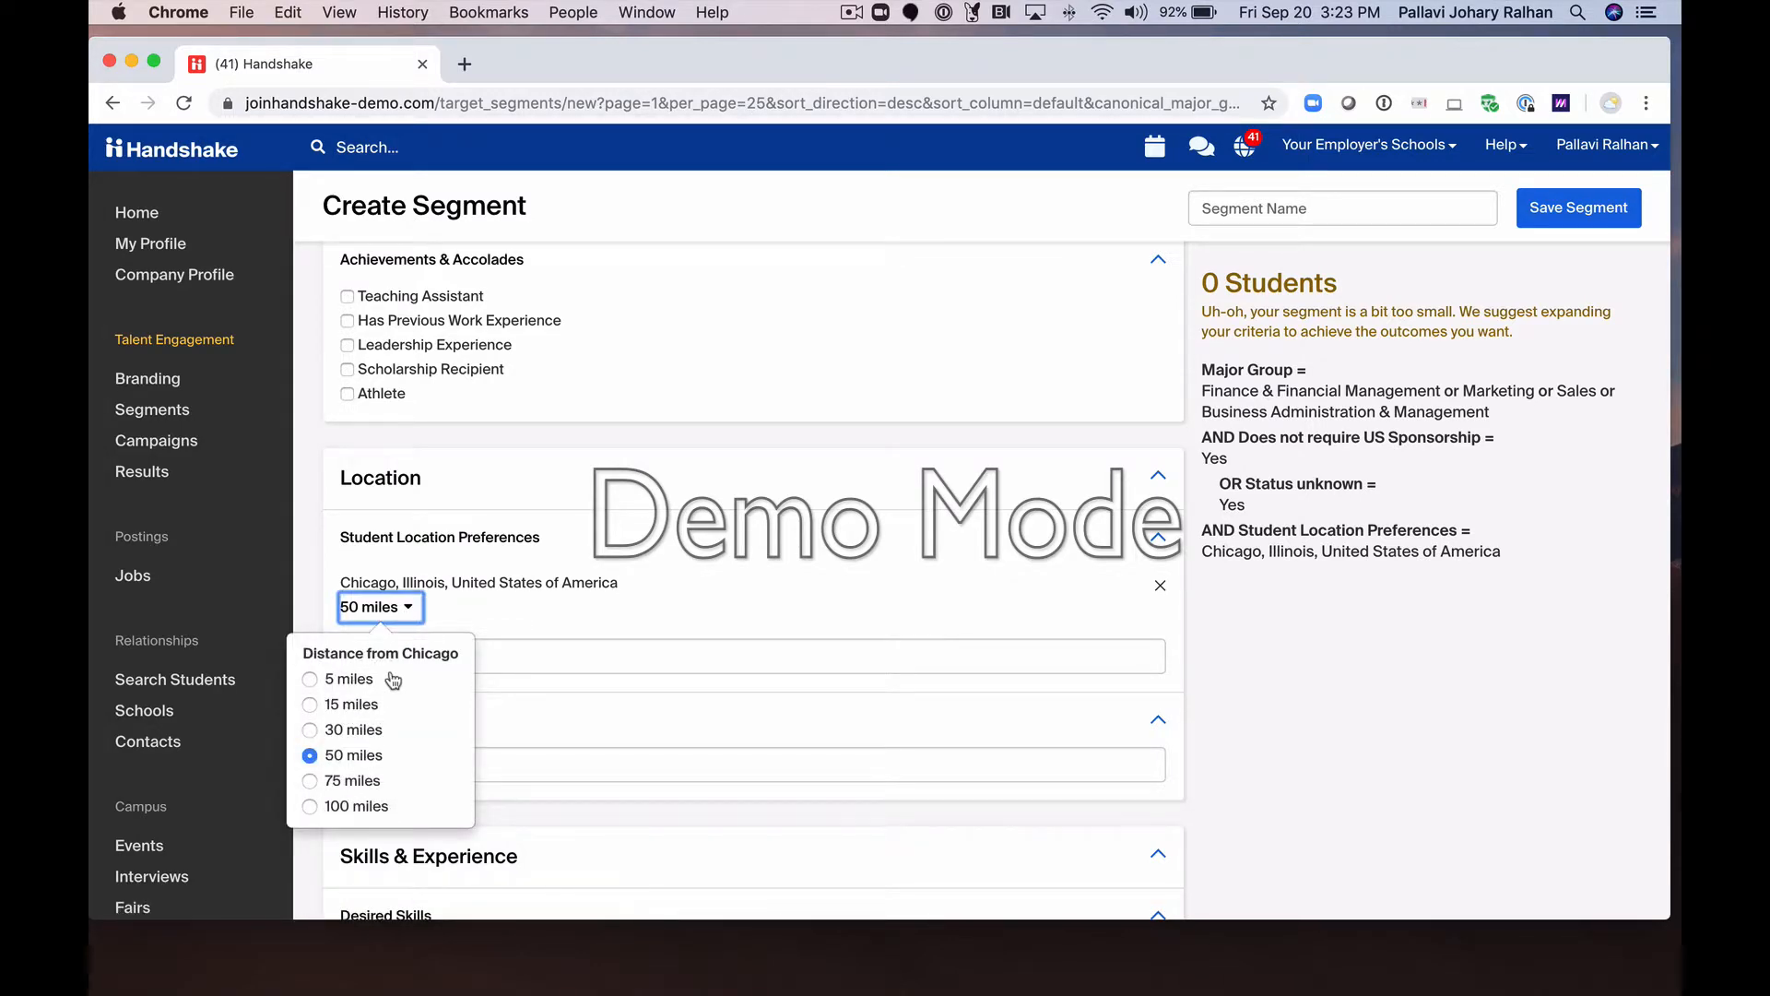
pyautogui.click(510, 613)
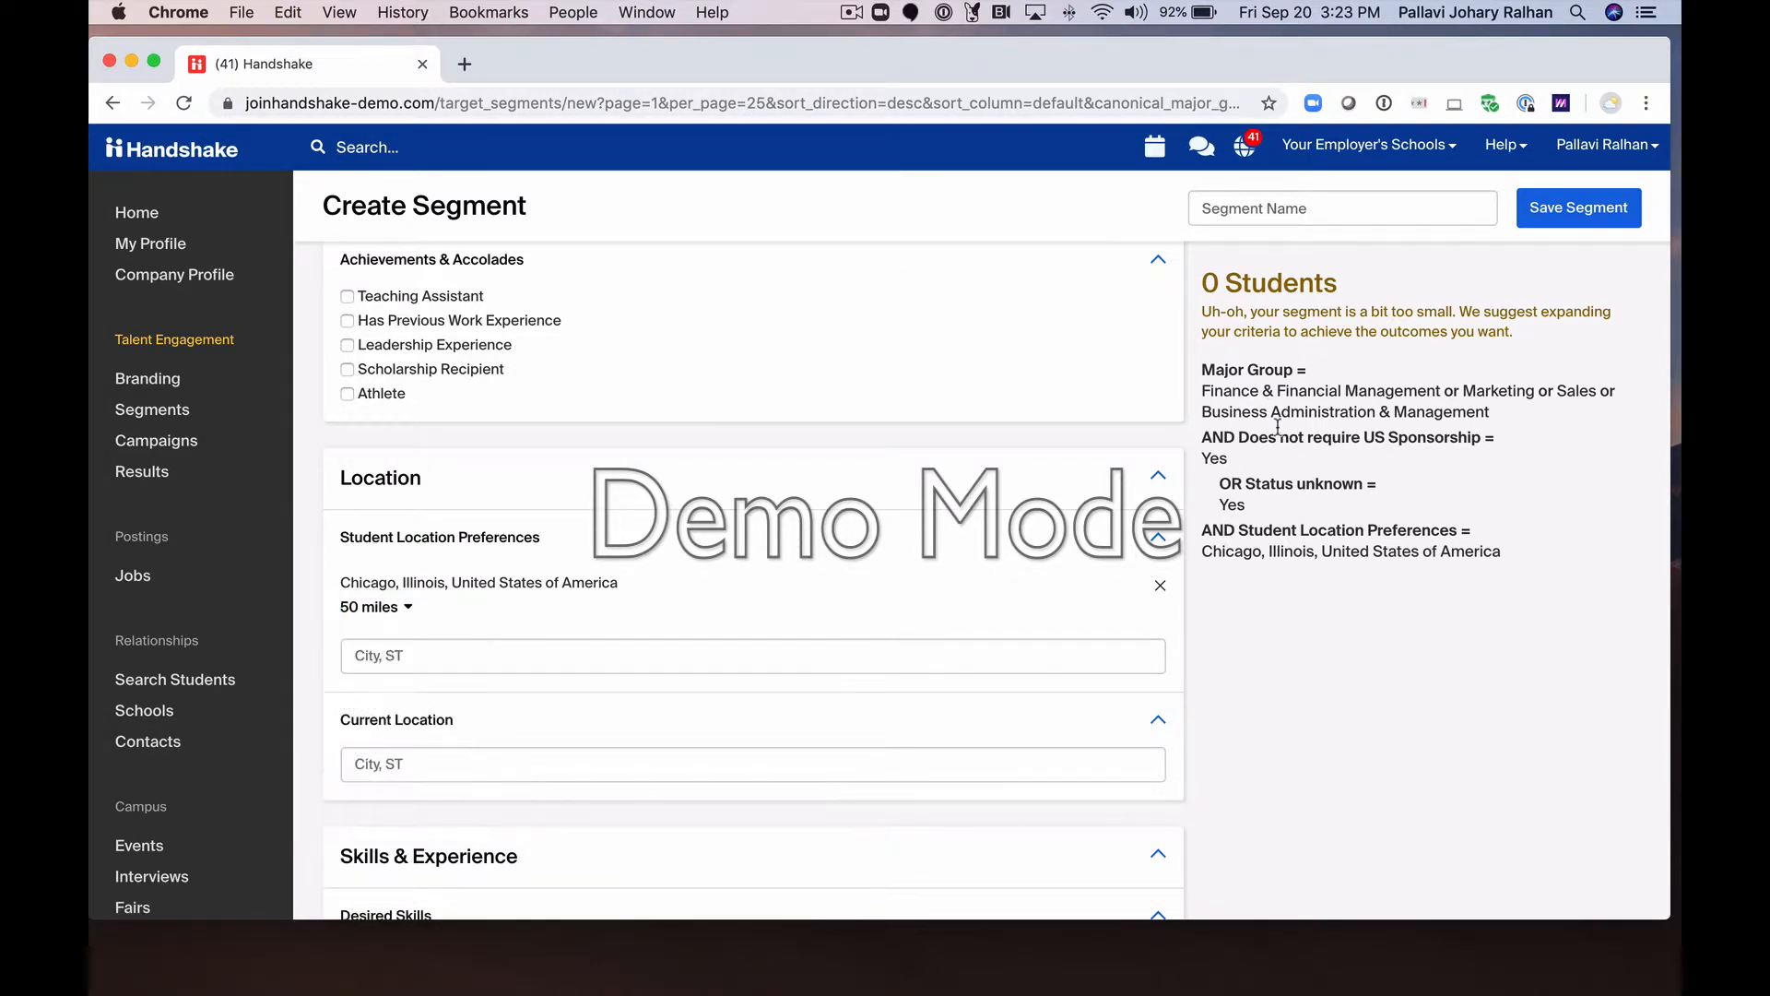
pyautogui.click(1159, 591)
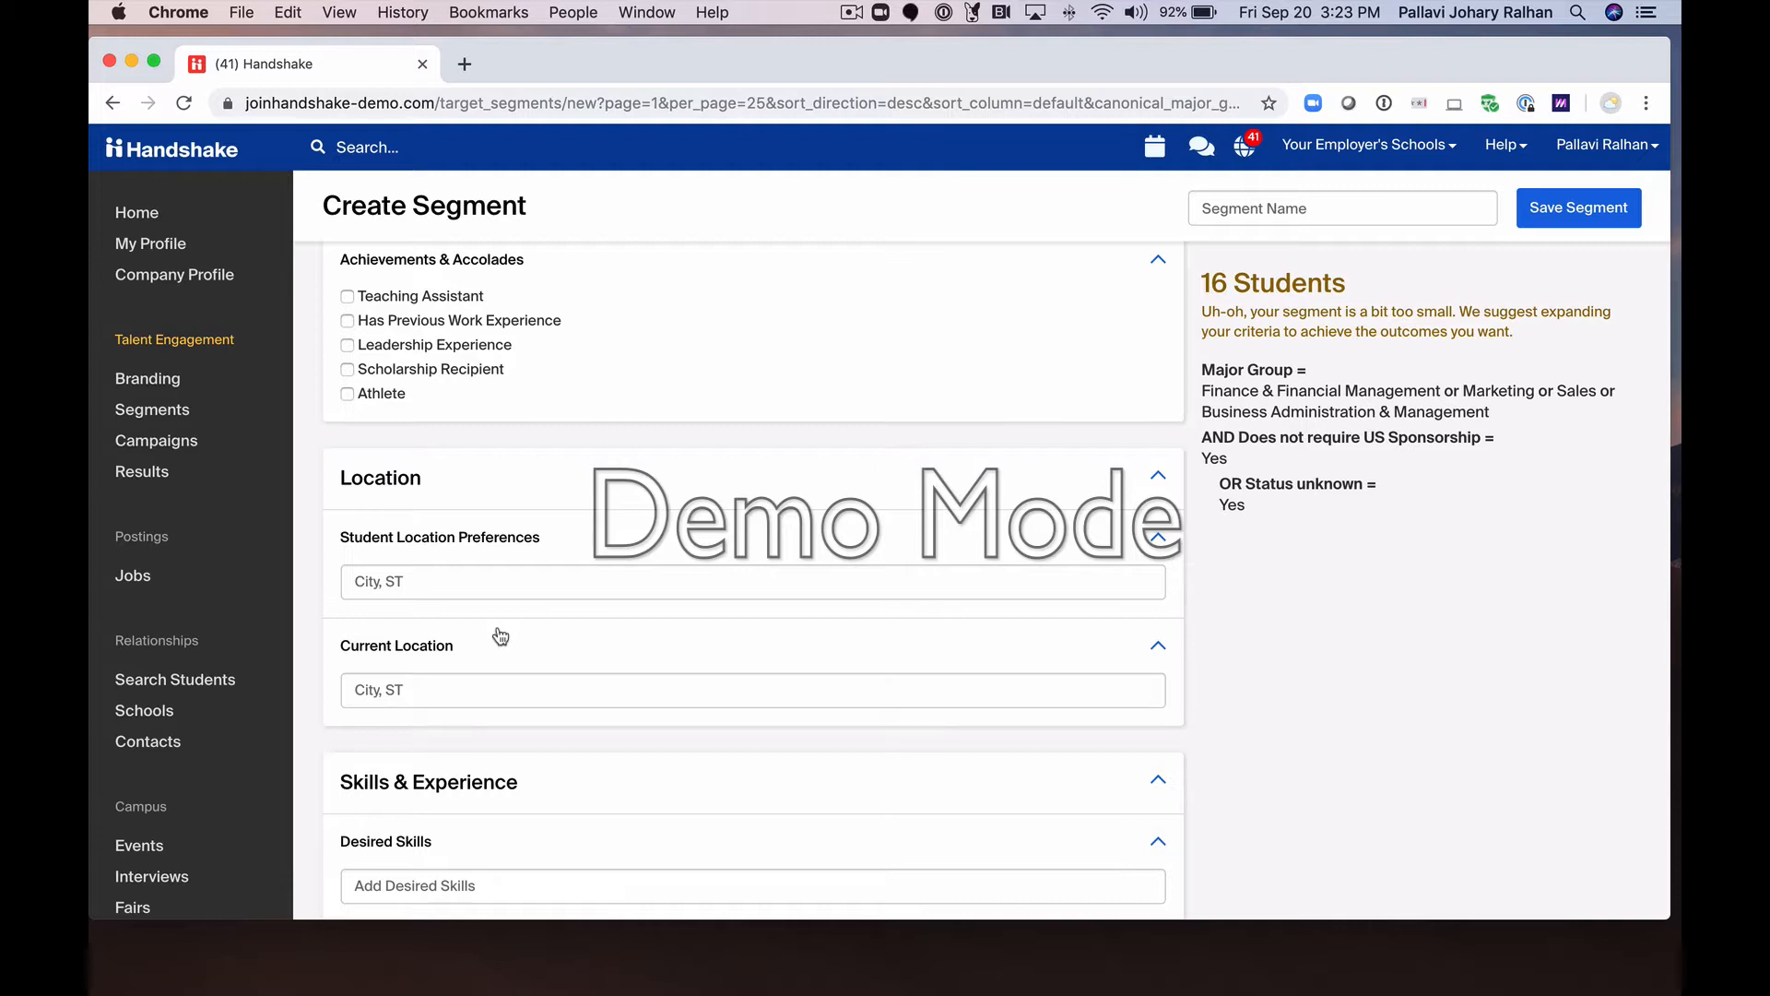
# Add excel and powerpoint as desired skills for the segment.
pyautogui.scroll(-5, 498, 633)
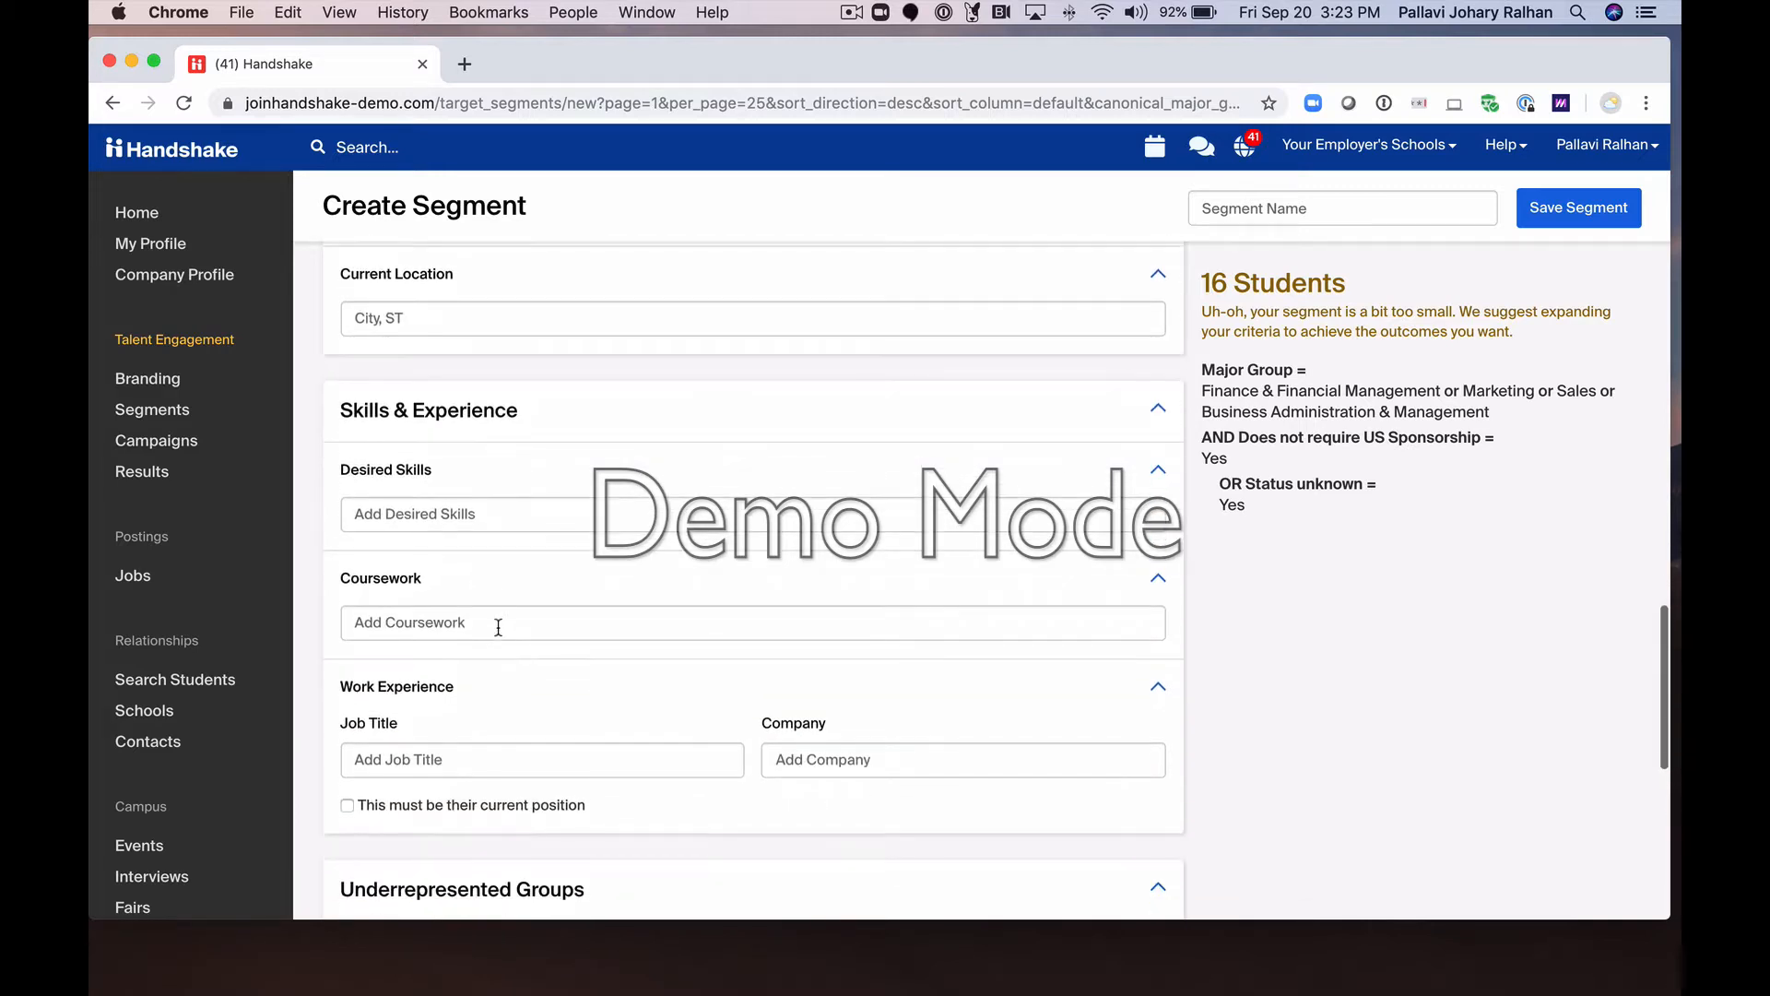
pyautogui.click(386, 526)
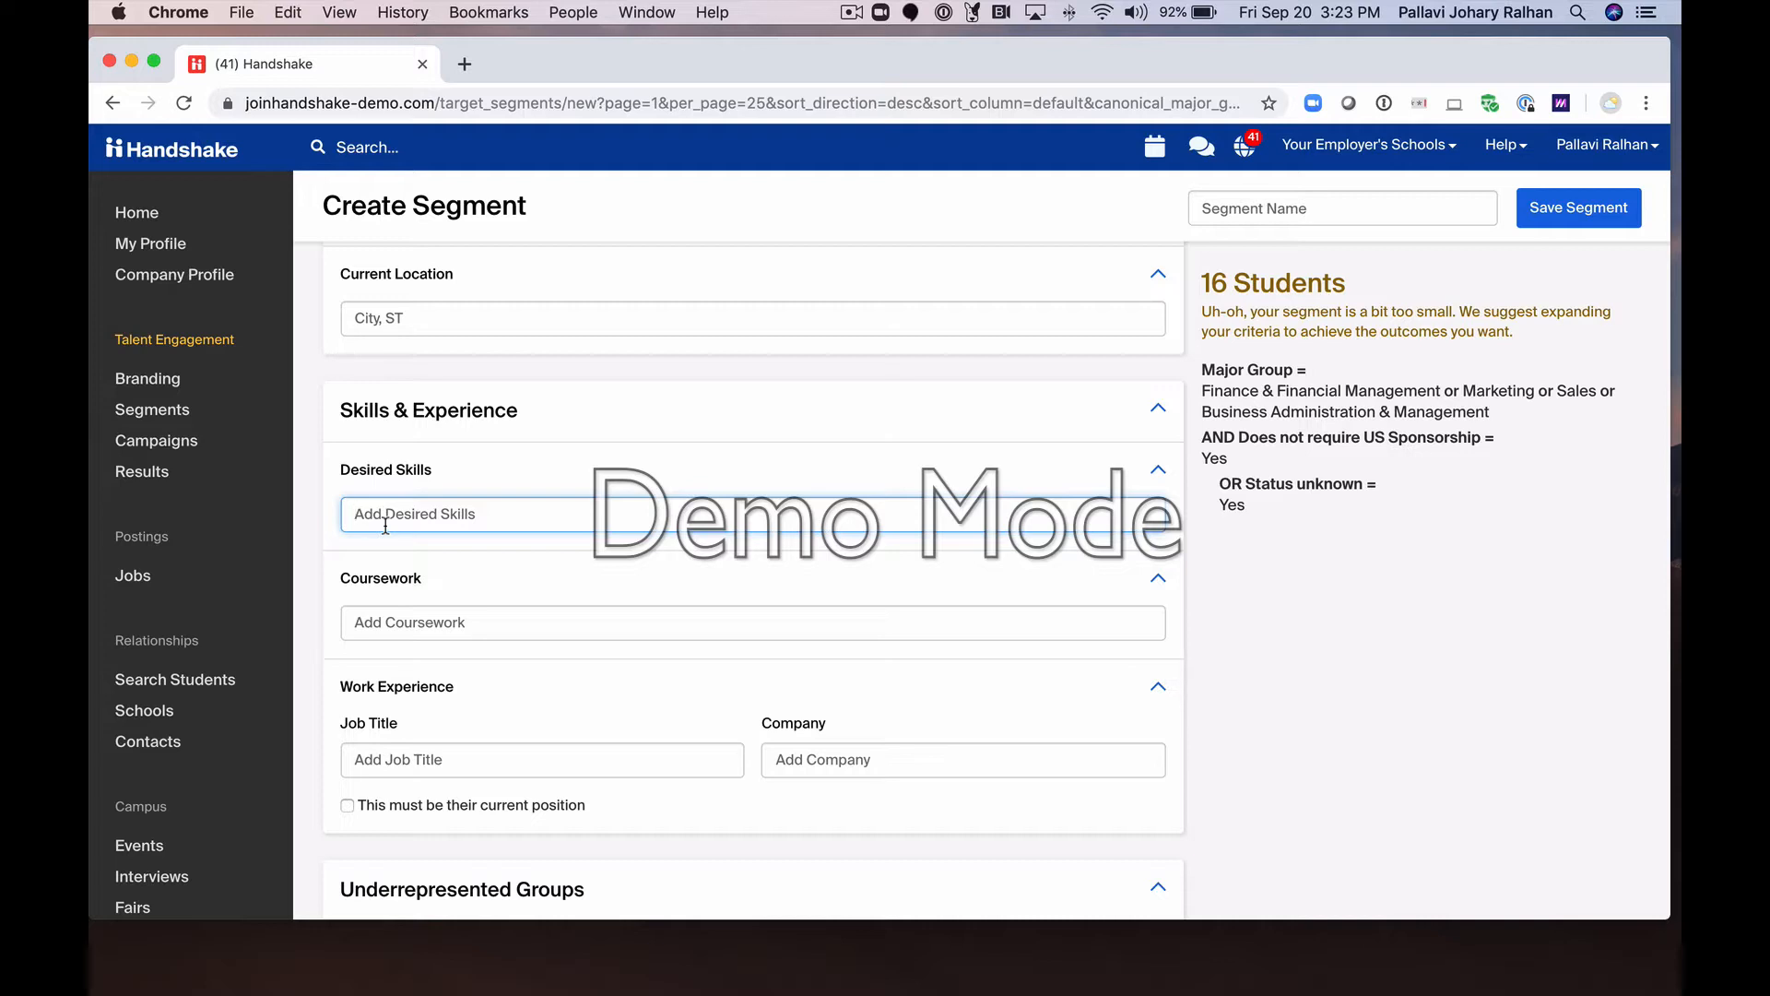
pyautogui.write('excel')
pyautogui.press('Return')
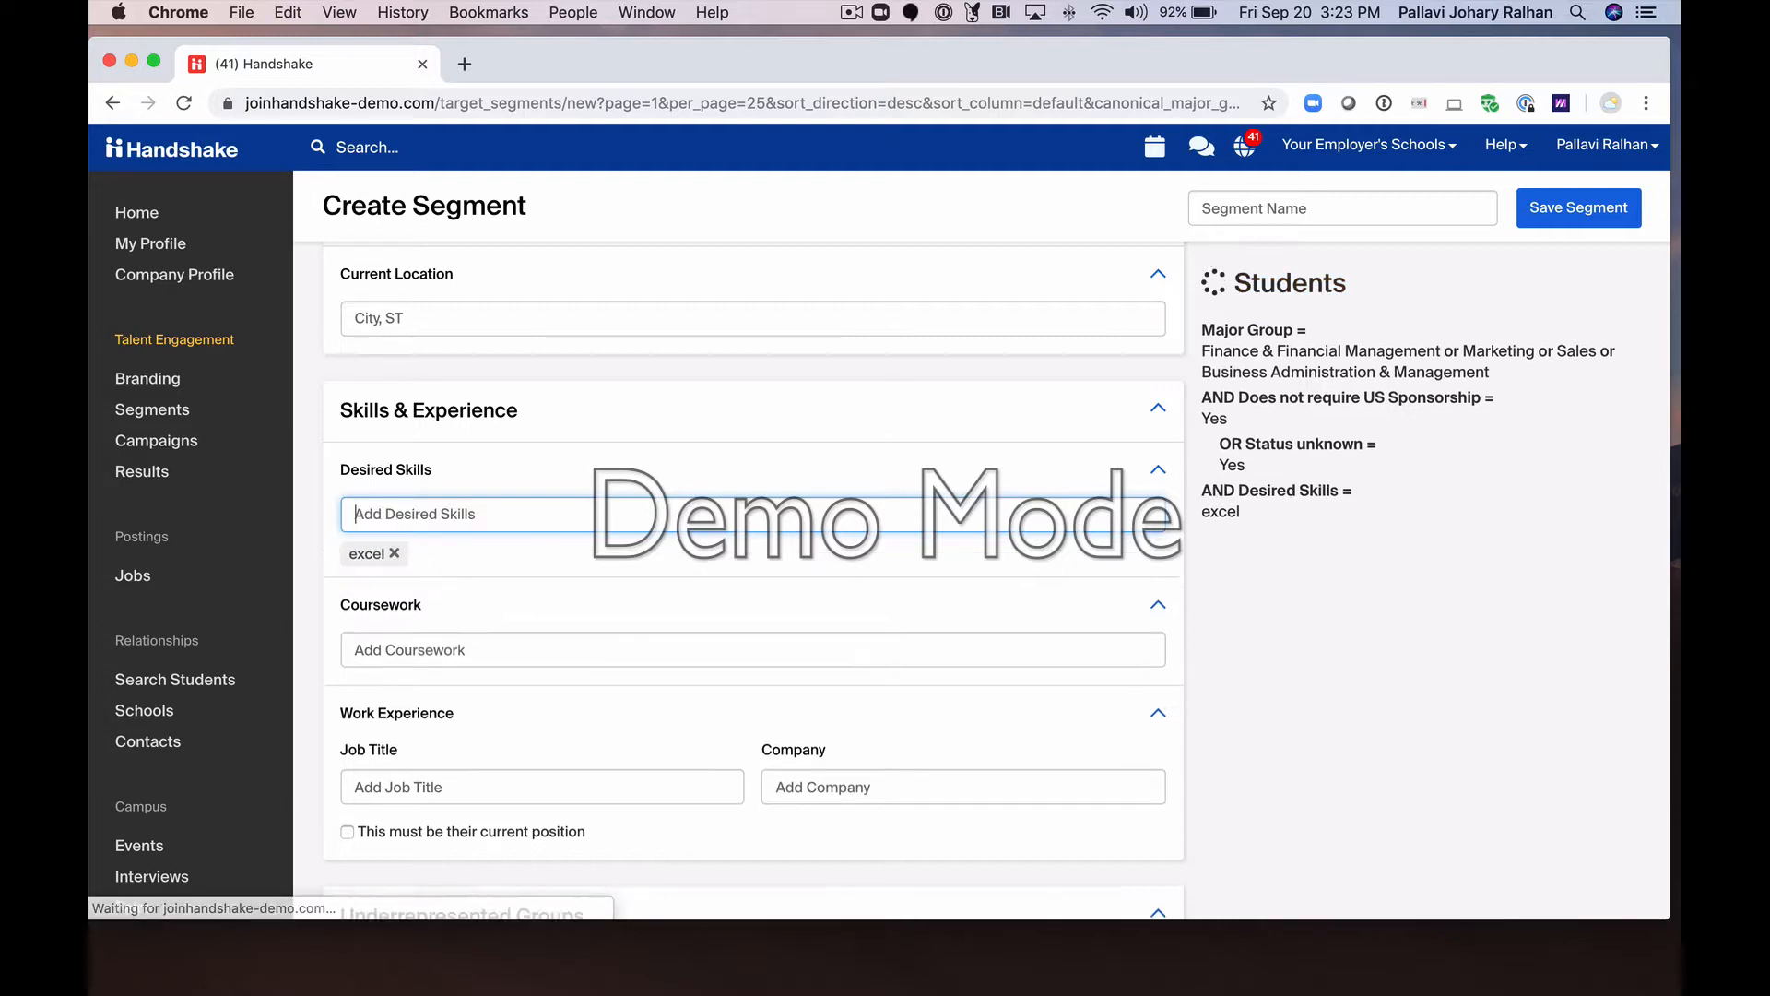
pyautogui.write('powerpoint')
pyautogui.press('Return')
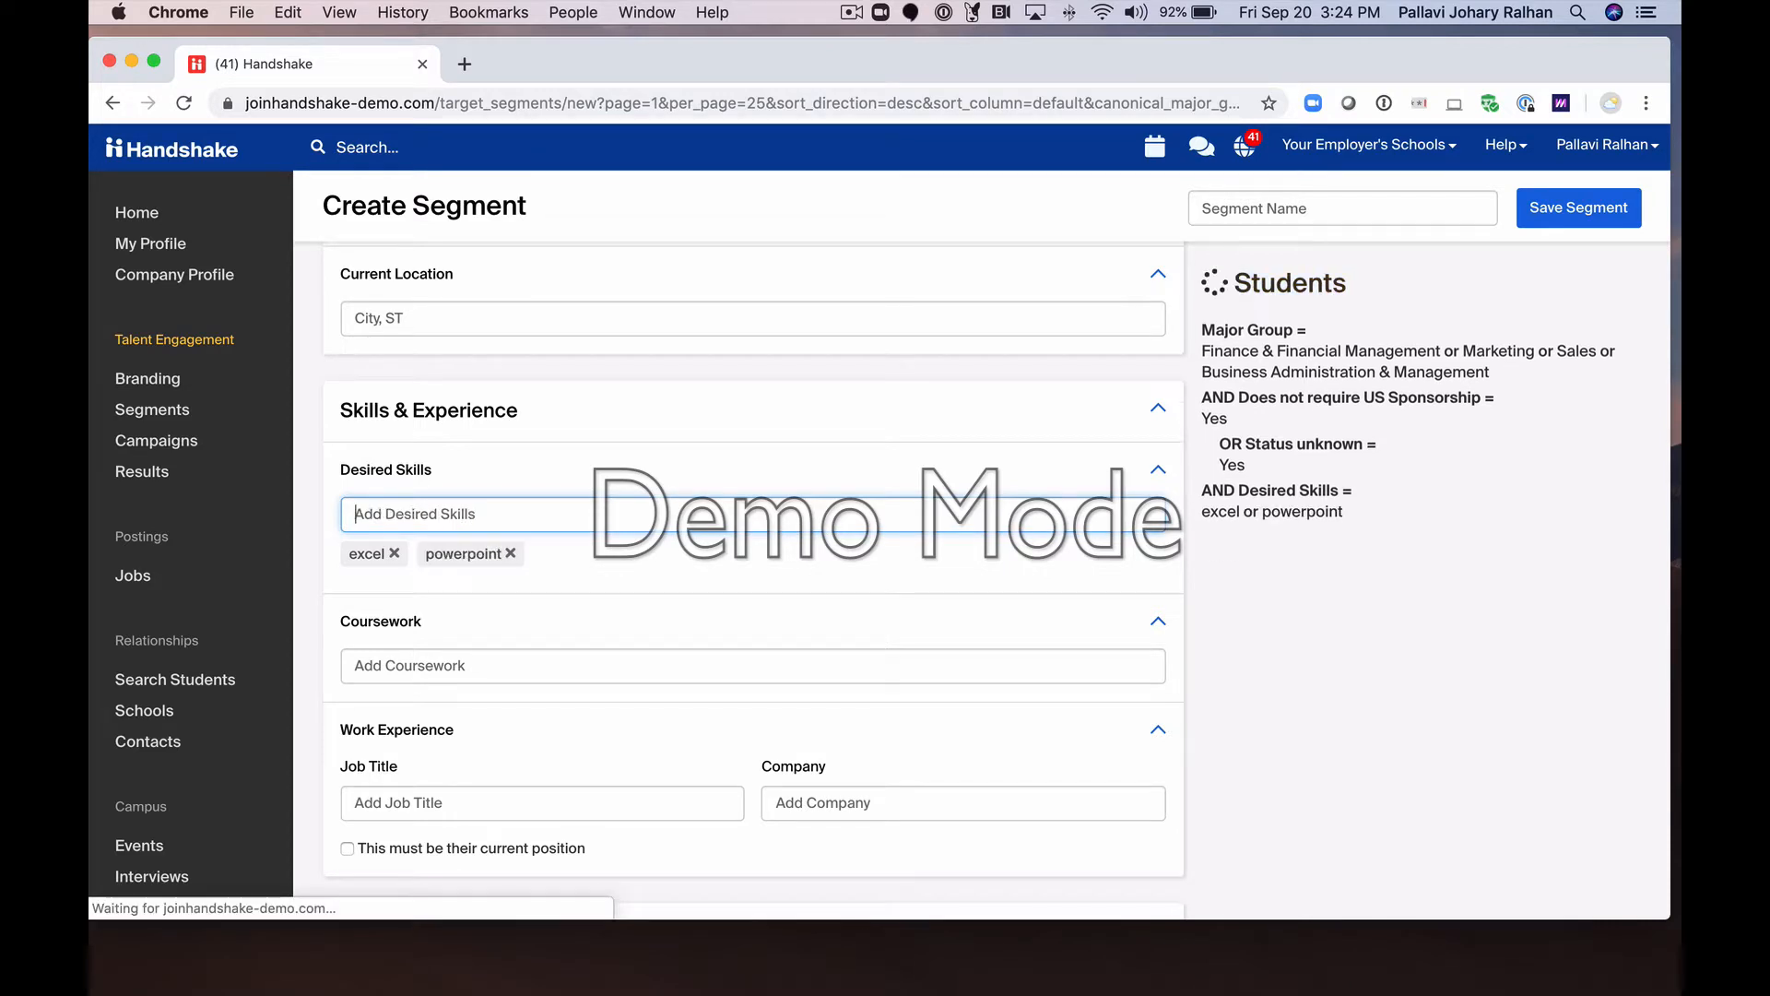
# Remove powerpoint and excel from the segment's desired skills.
pyautogui.moveTo(1201, 560); pyautogui.dragTo(1346, 563)
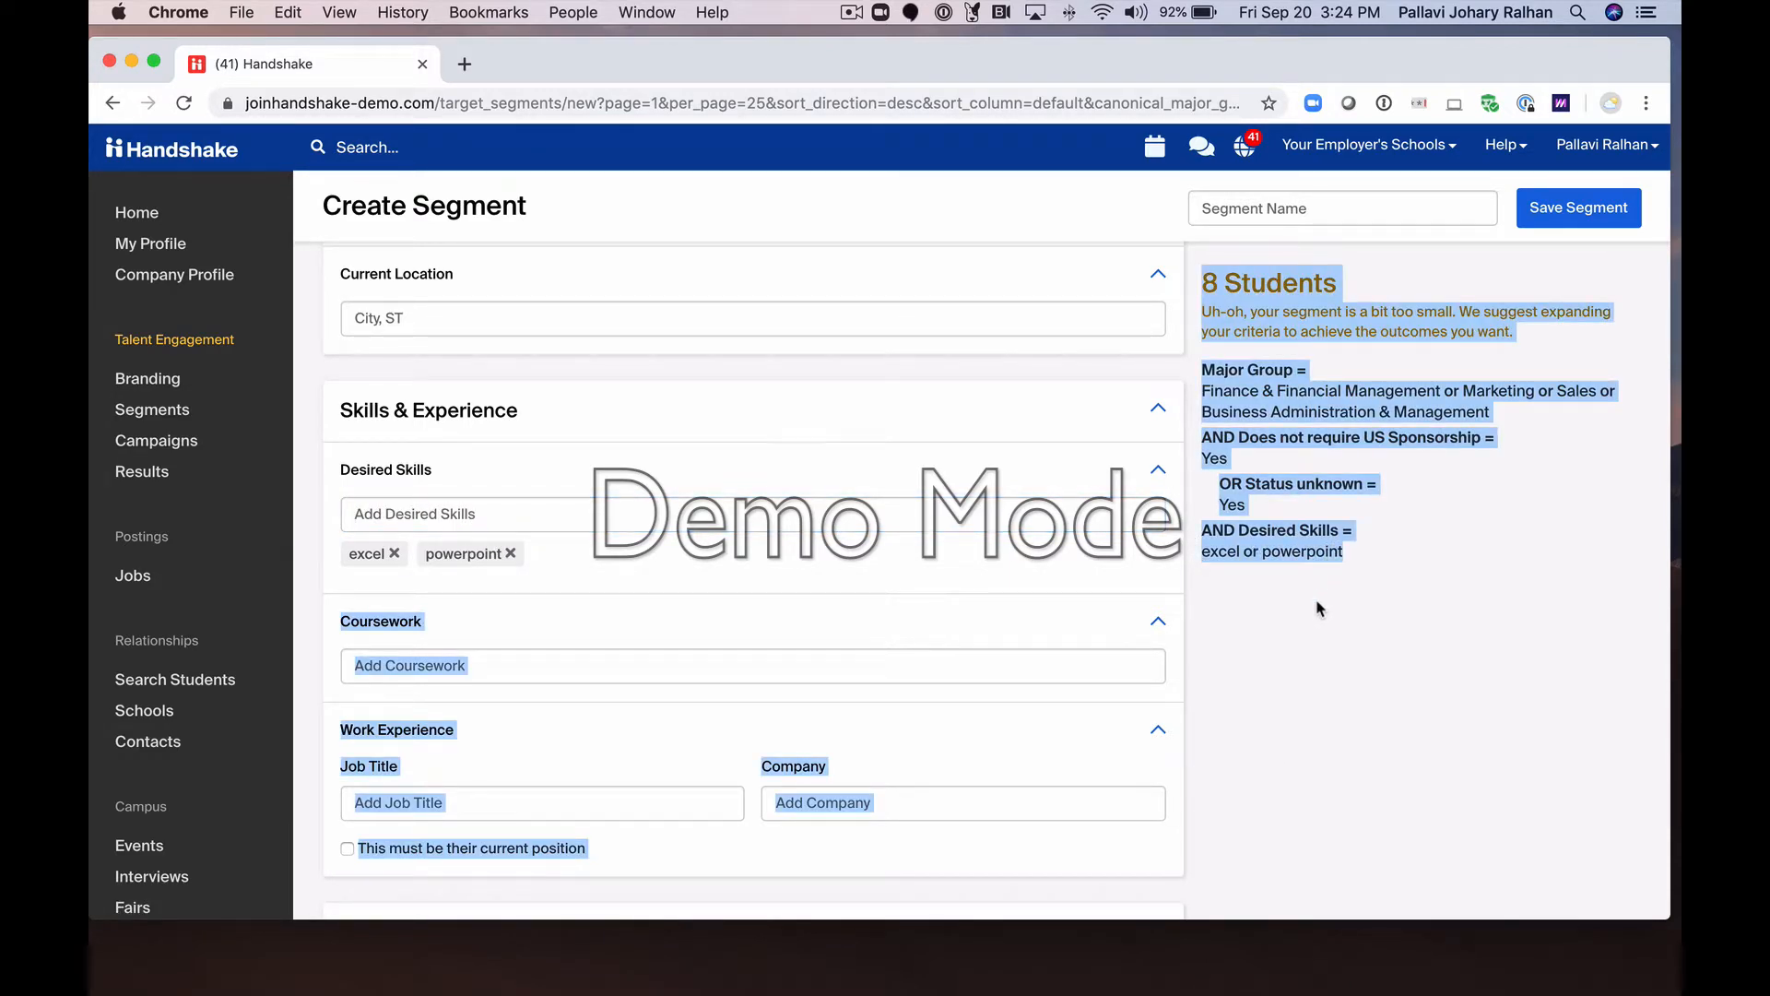
pyautogui.click(1314, 599)
pyautogui.click(510, 553)
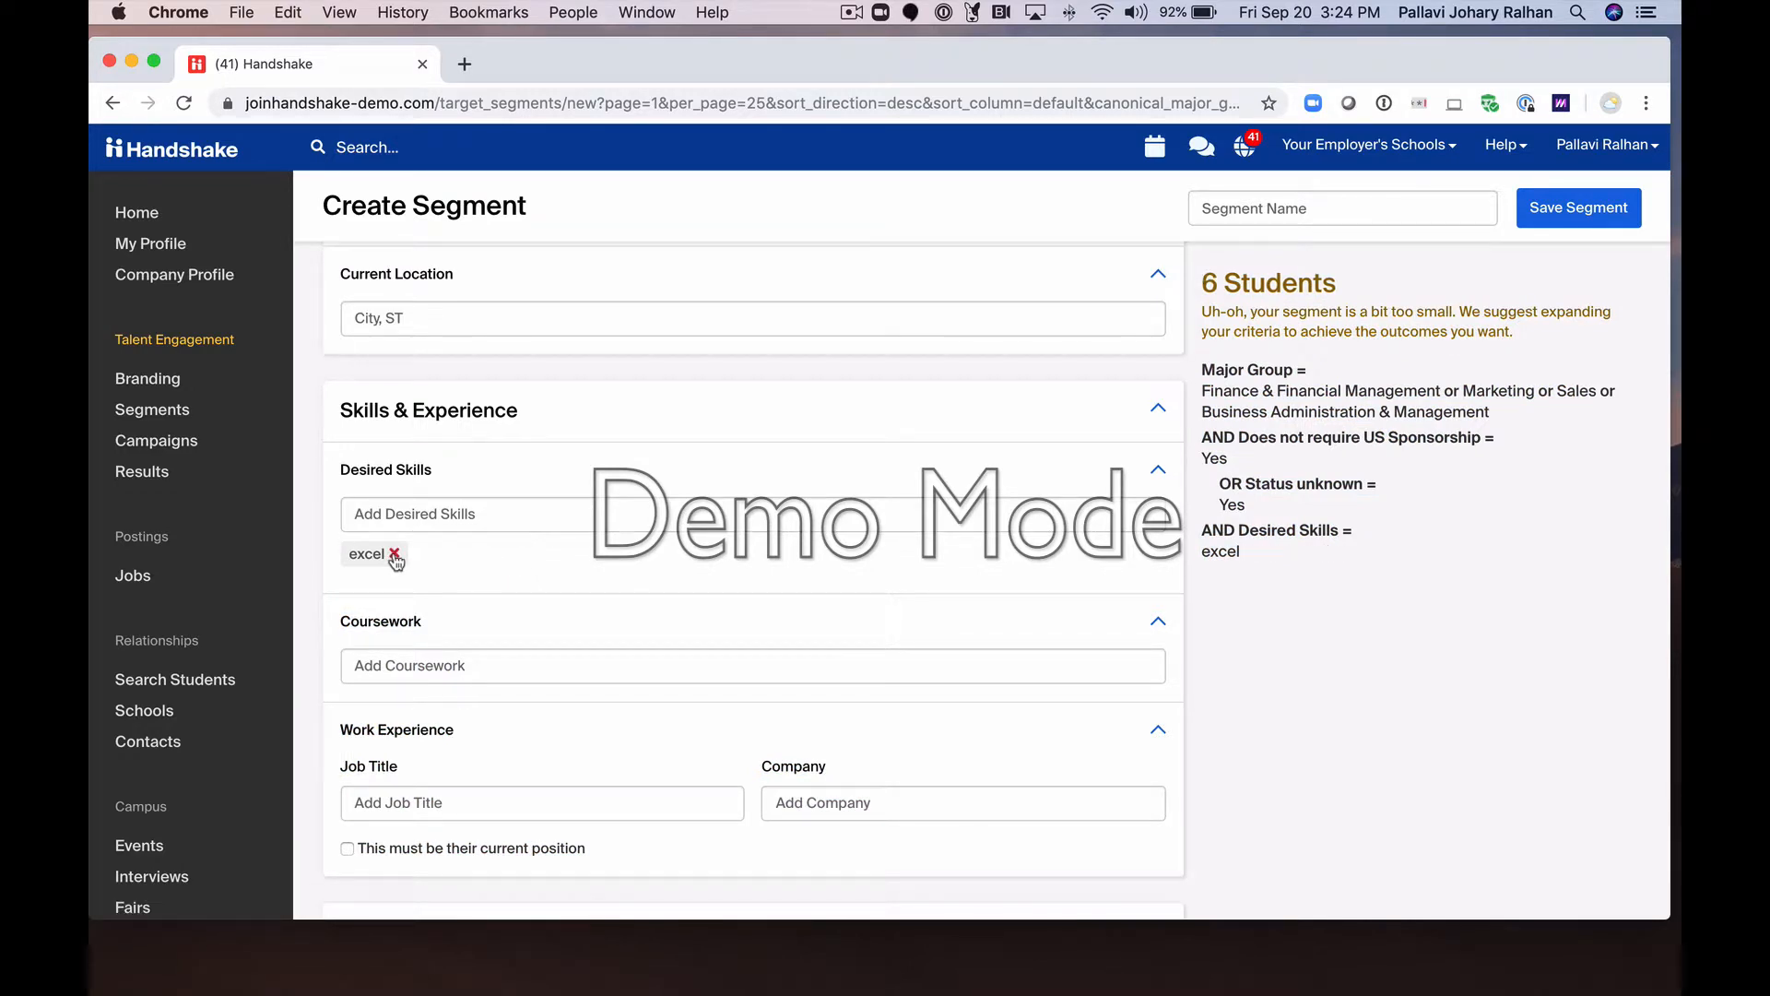
pyautogui.click(395, 554)
# Review the remaining work experience and underrepresented groups filters, and return to the list of active segments without saving.
pyautogui.scroll(-3, 405, 626)
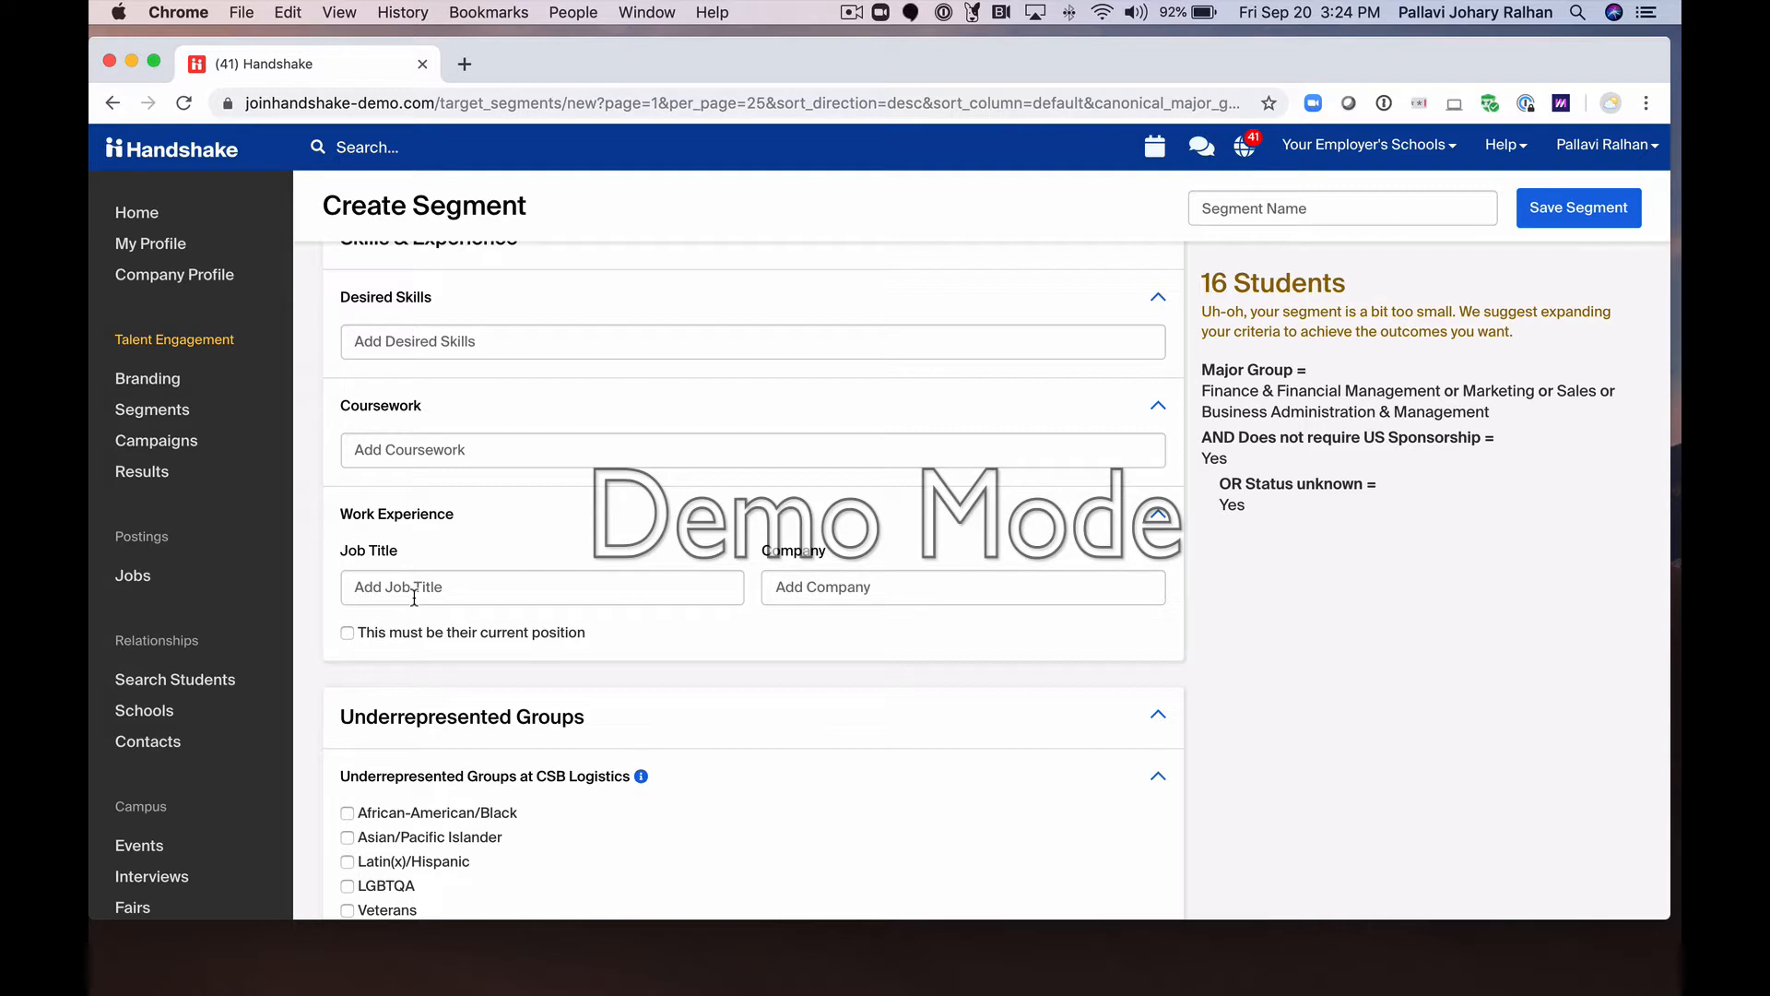
pyautogui.scroll(-8, 414, 599)
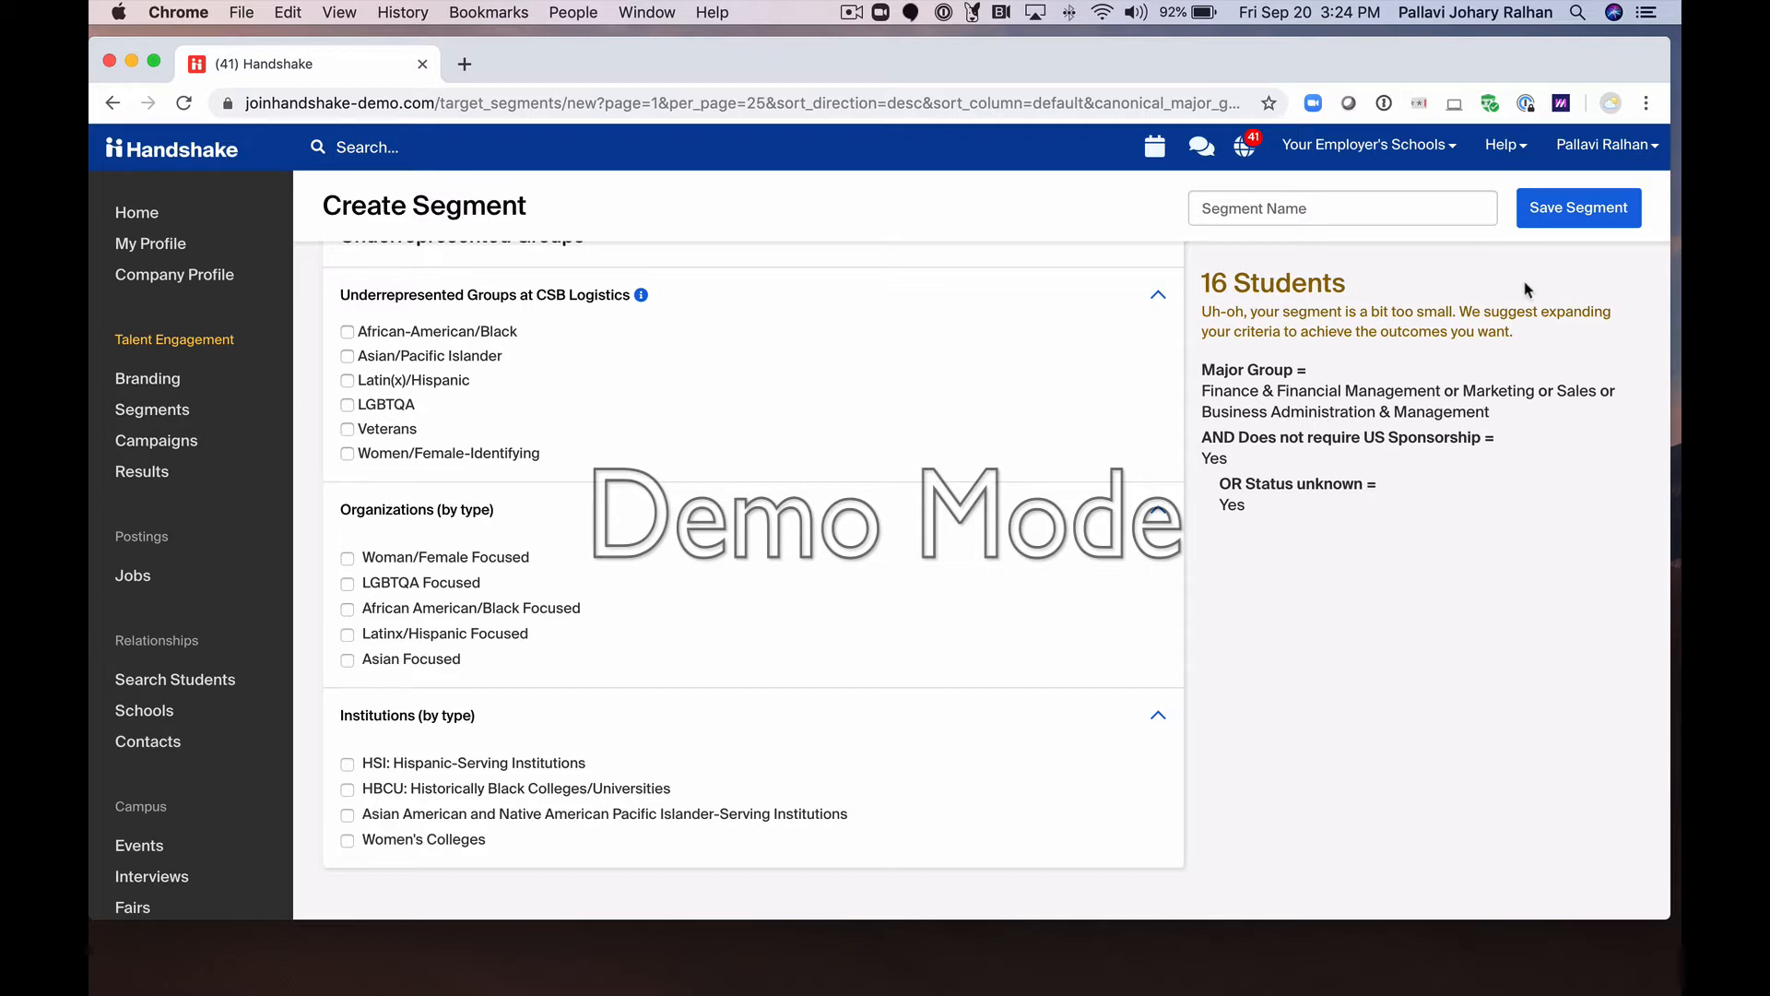
pyautogui.click(175, 415)
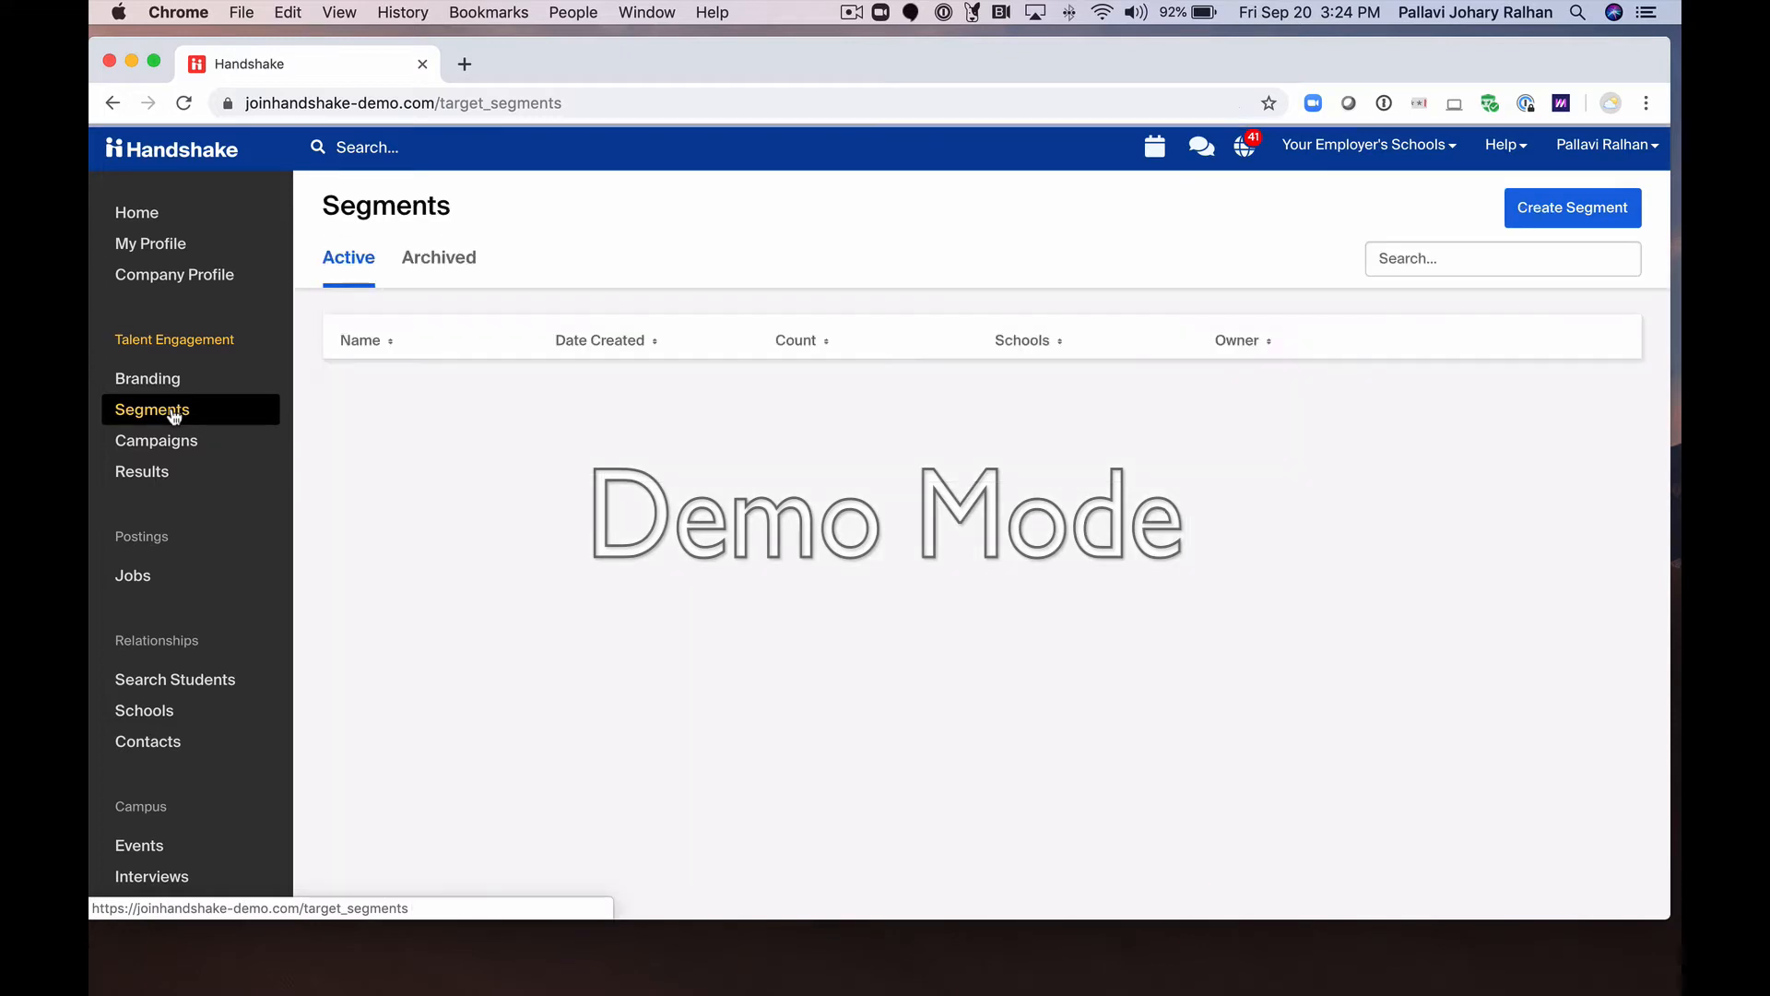